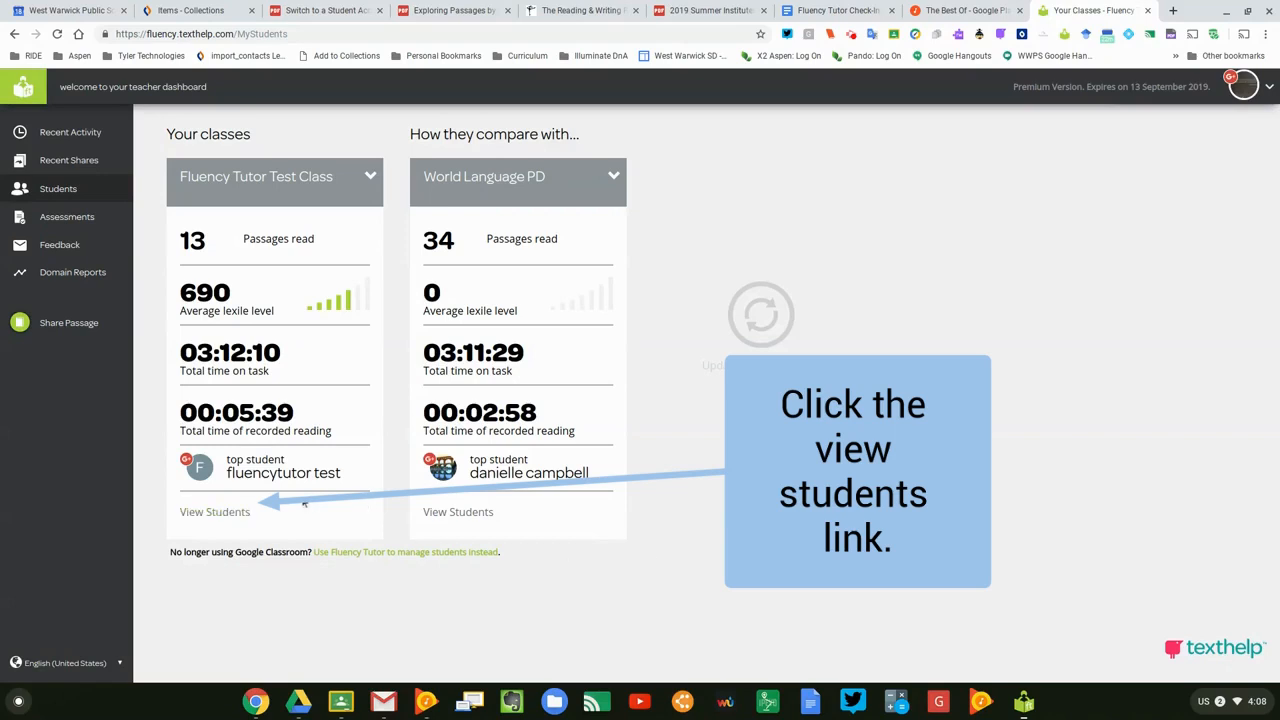
- Open the running record of the student listed in Fluency Tutor Test Class
click(216, 519)
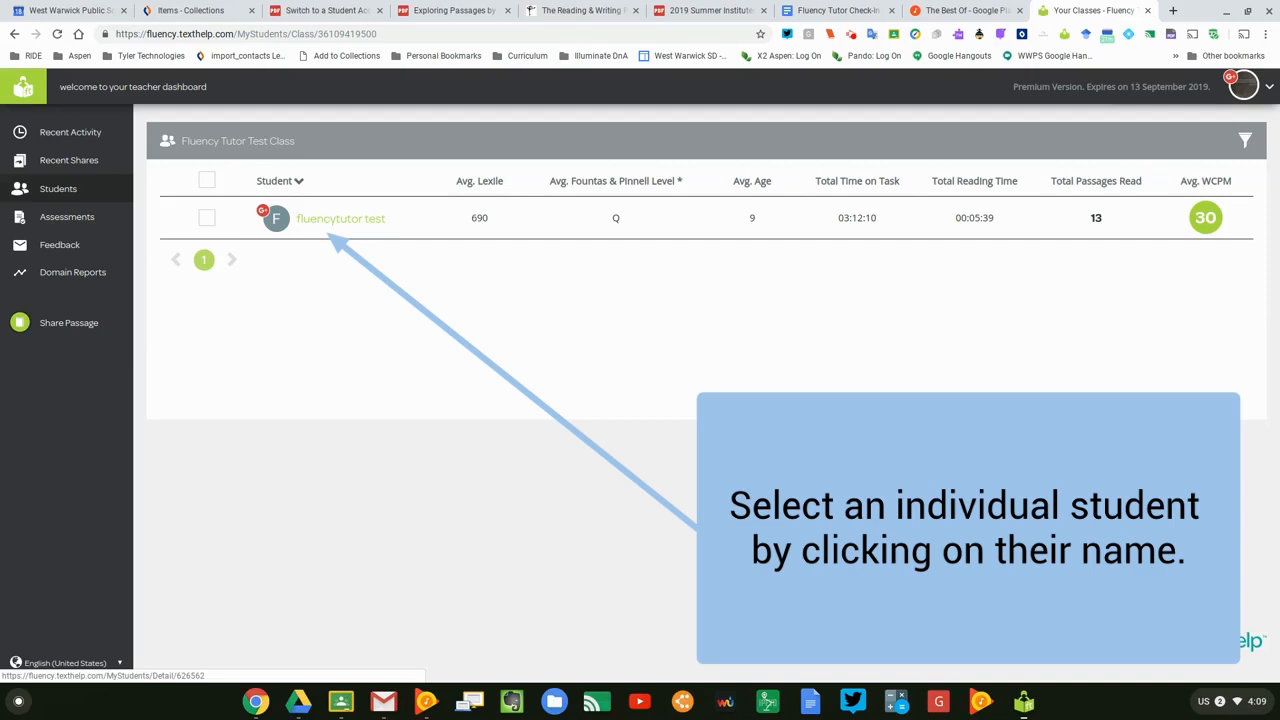
click(328, 224)
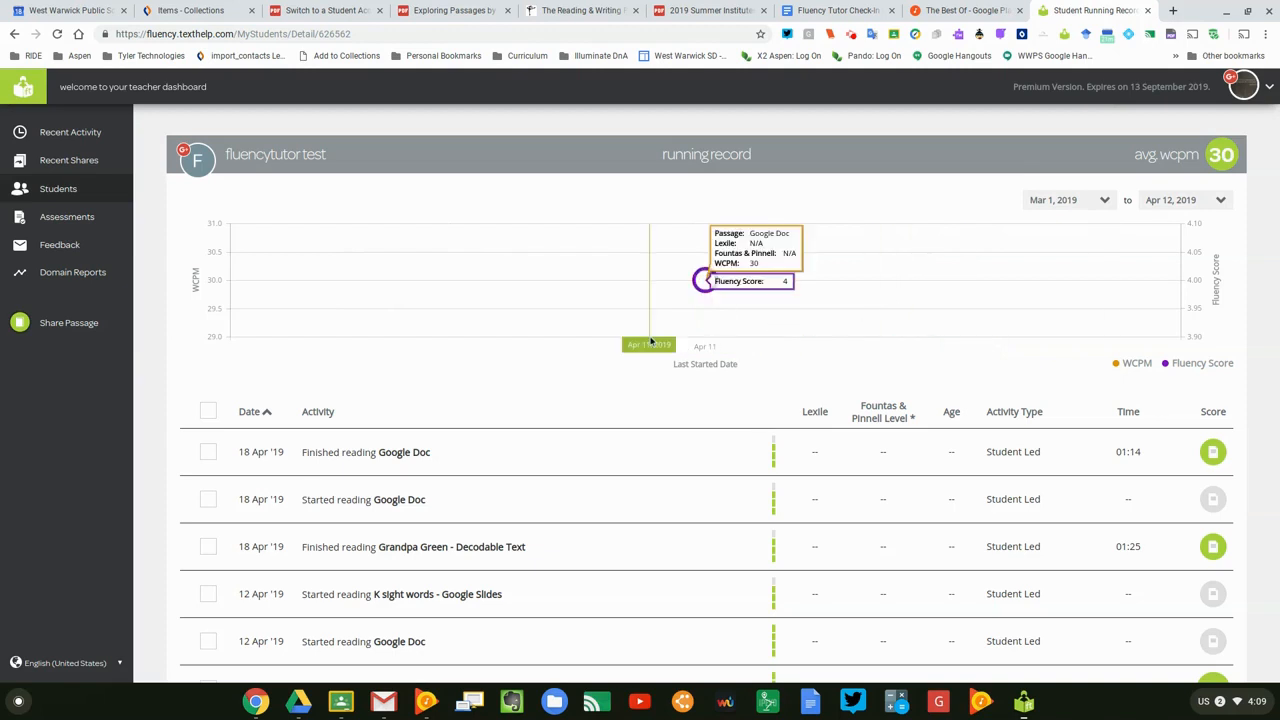
- Open the most recent finished Google Doc reading from 18 Apr '19 for scoring
scroll(625, 346, down, 1)
scroll(616, 345, down, 1)
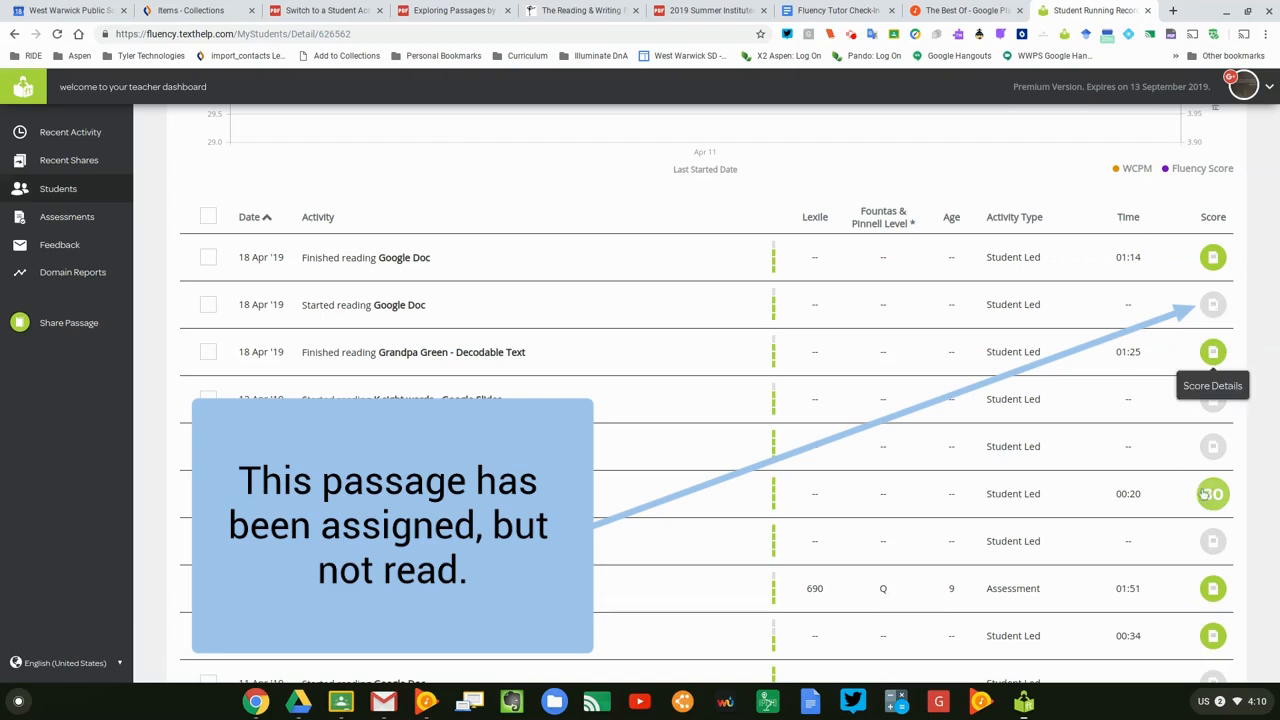
mouse_move(1207, 497)
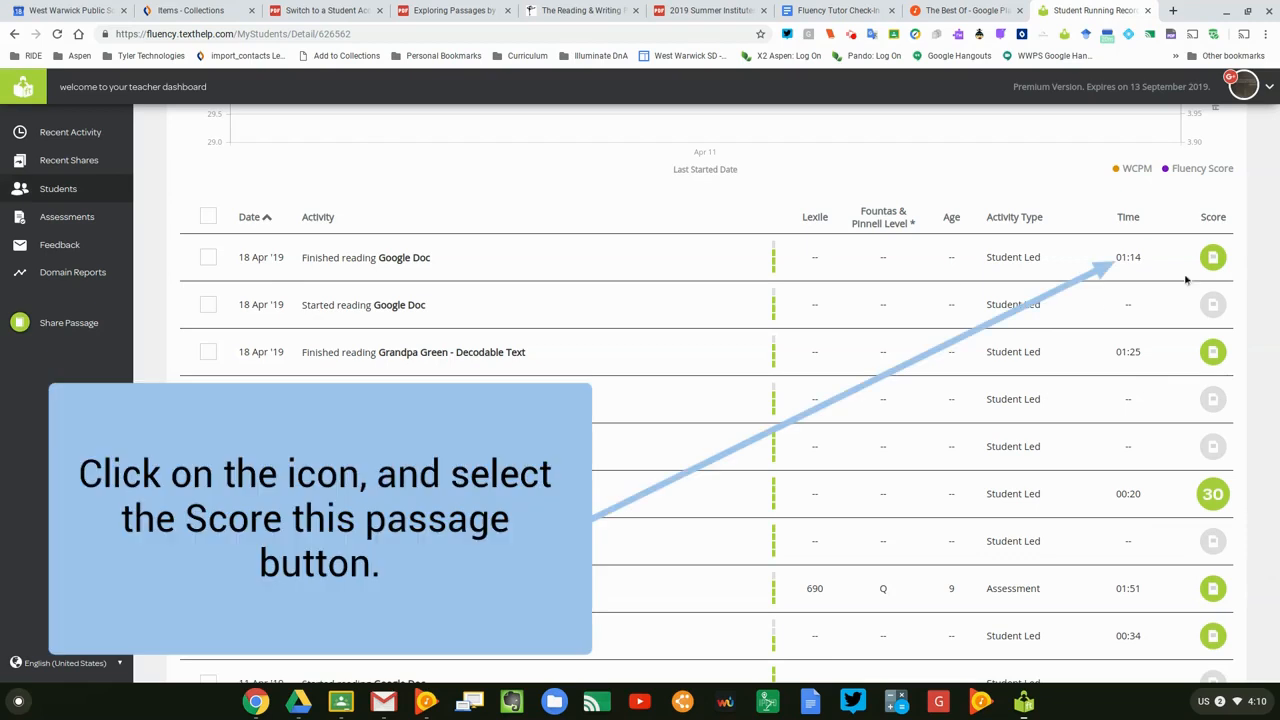
click(1211, 259)
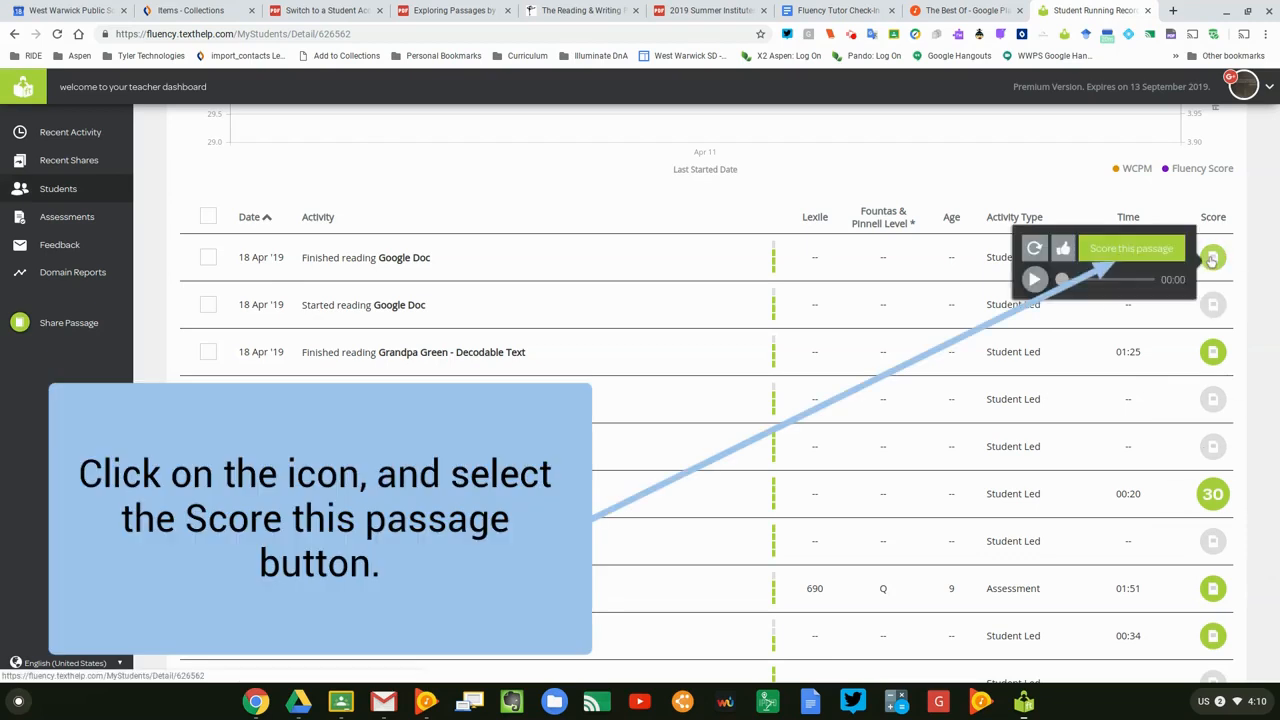
click(1118, 252)
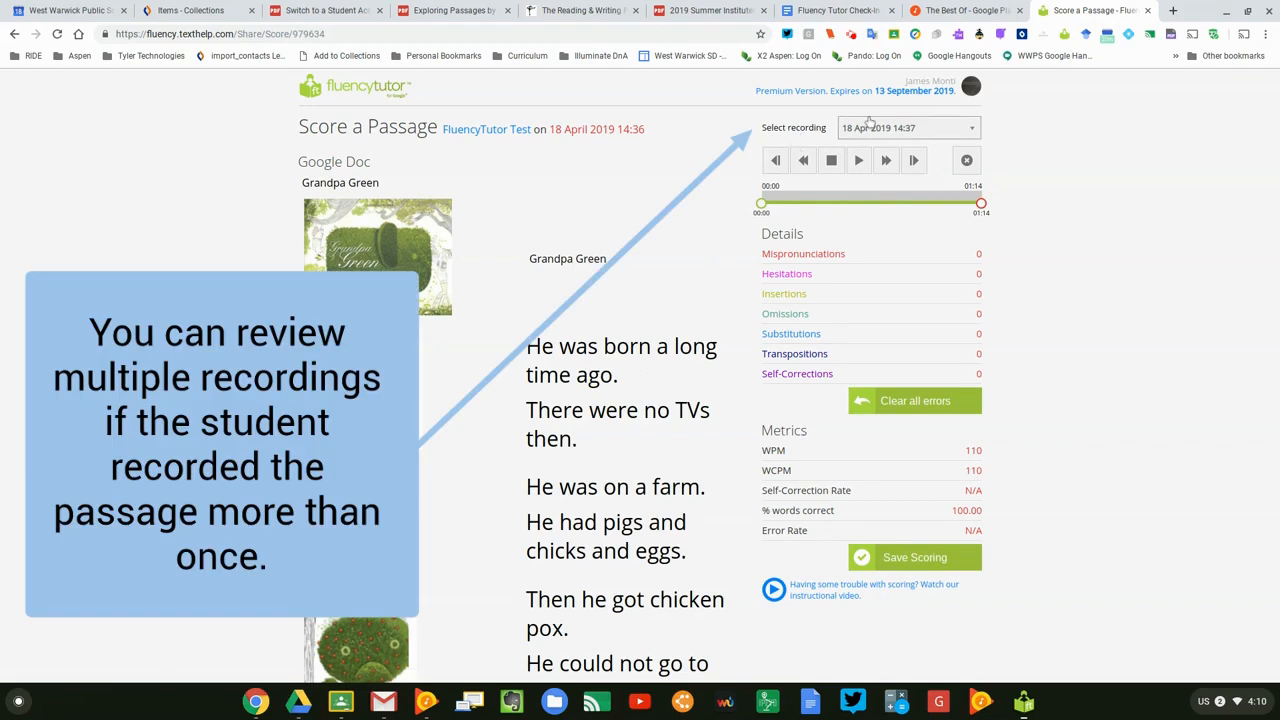
- Check which recordings are available for the passage and which error marks the first word "He" offers
click(957, 130)
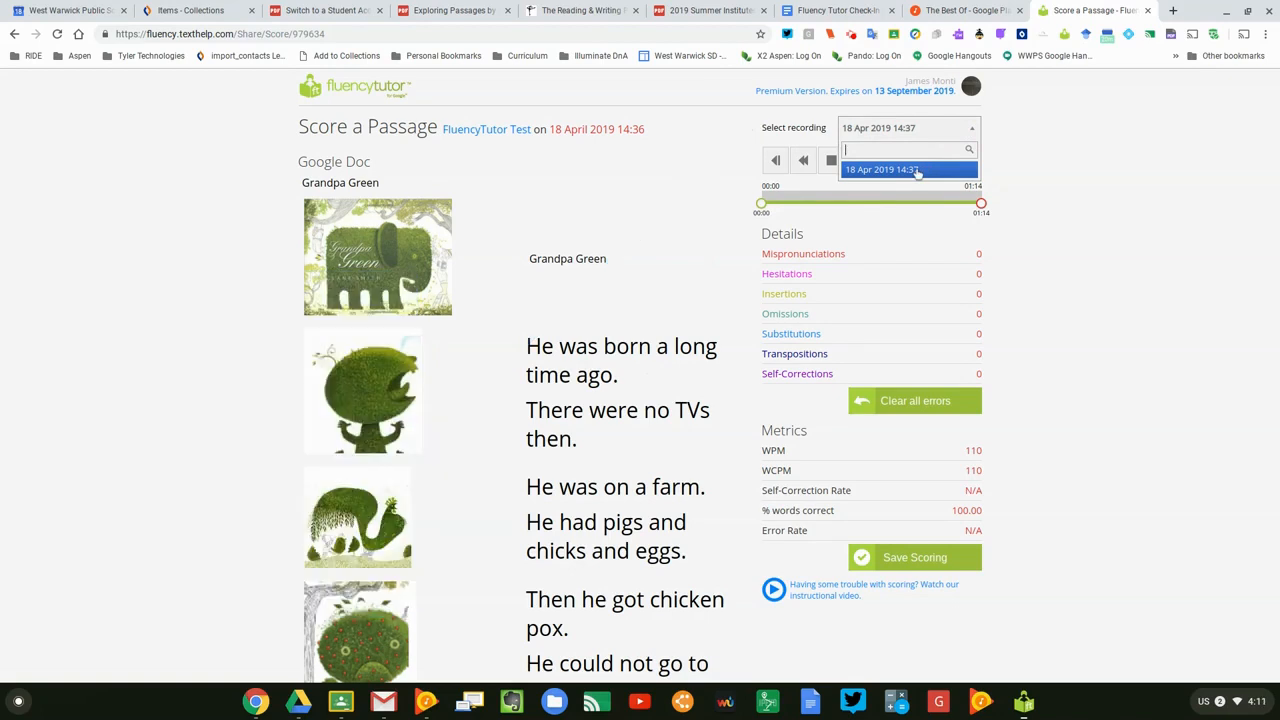
click(1051, 151)
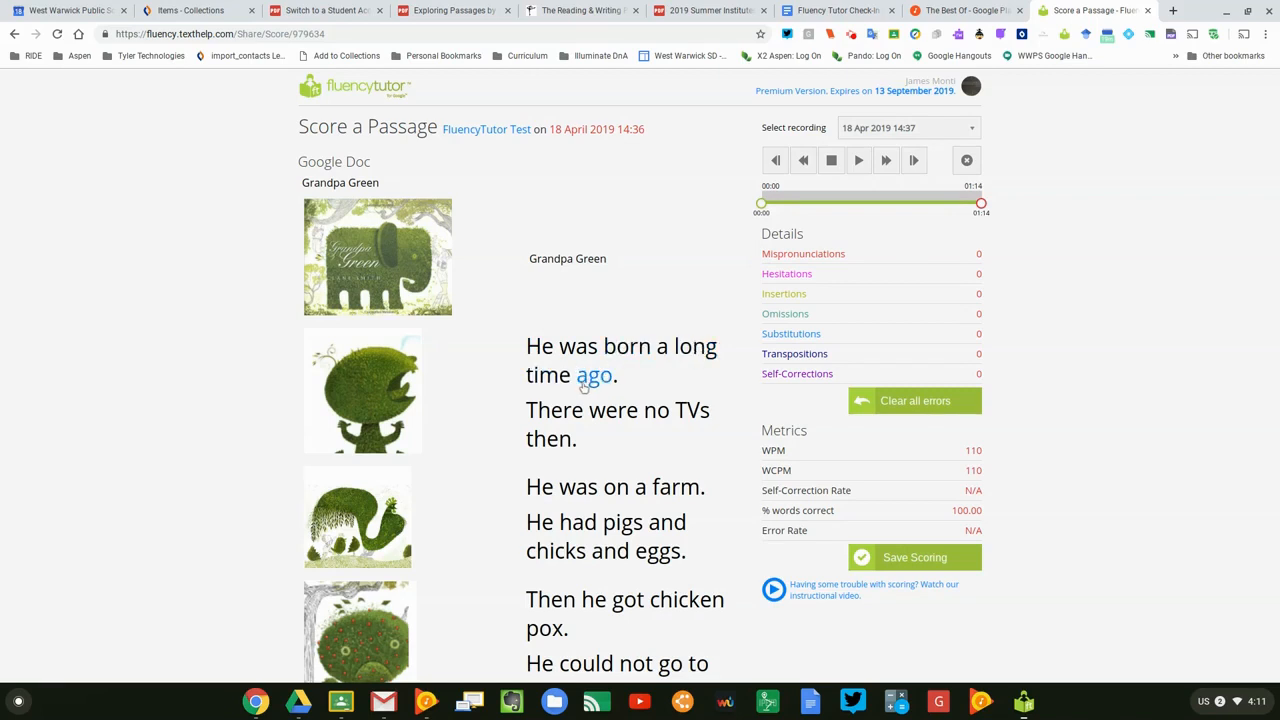
click(540, 350)
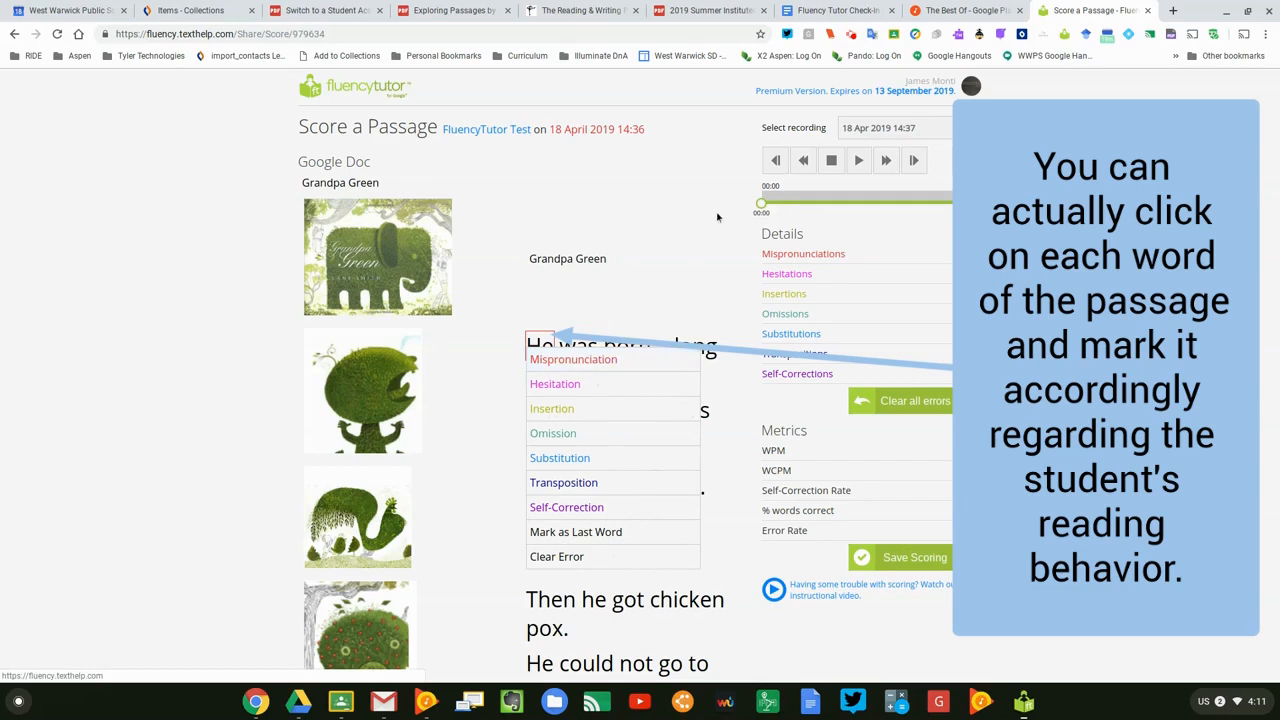
- Play the student's recording and mark "pox" in "Then he got chicken pox" as a Hesitation
click(857, 162)
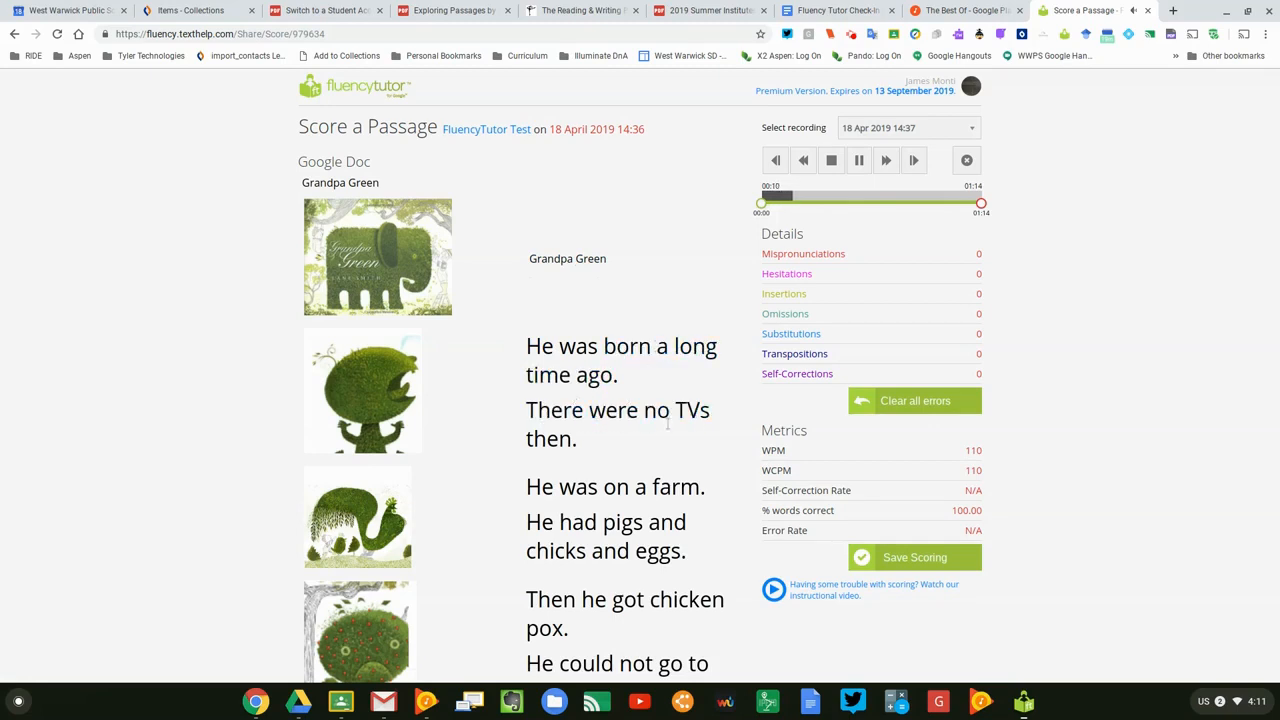
scroll(566, 455, down, 1)
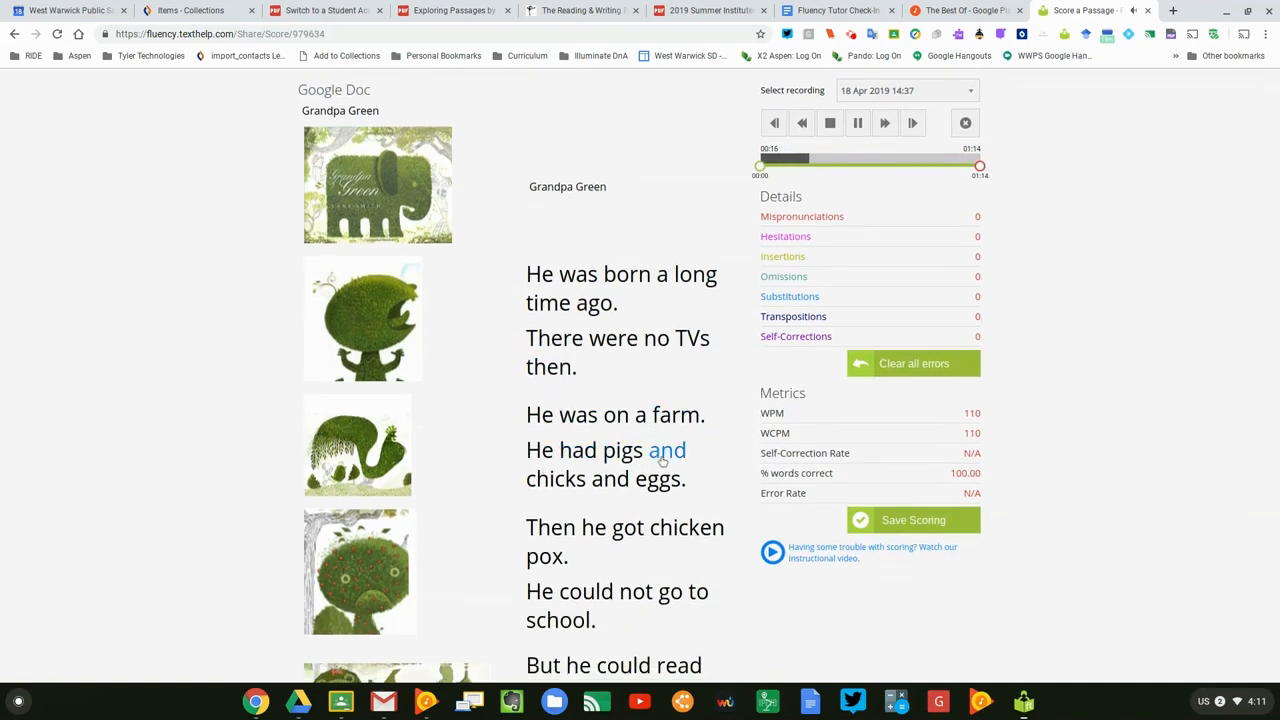
scroll(637, 487, down, 1)
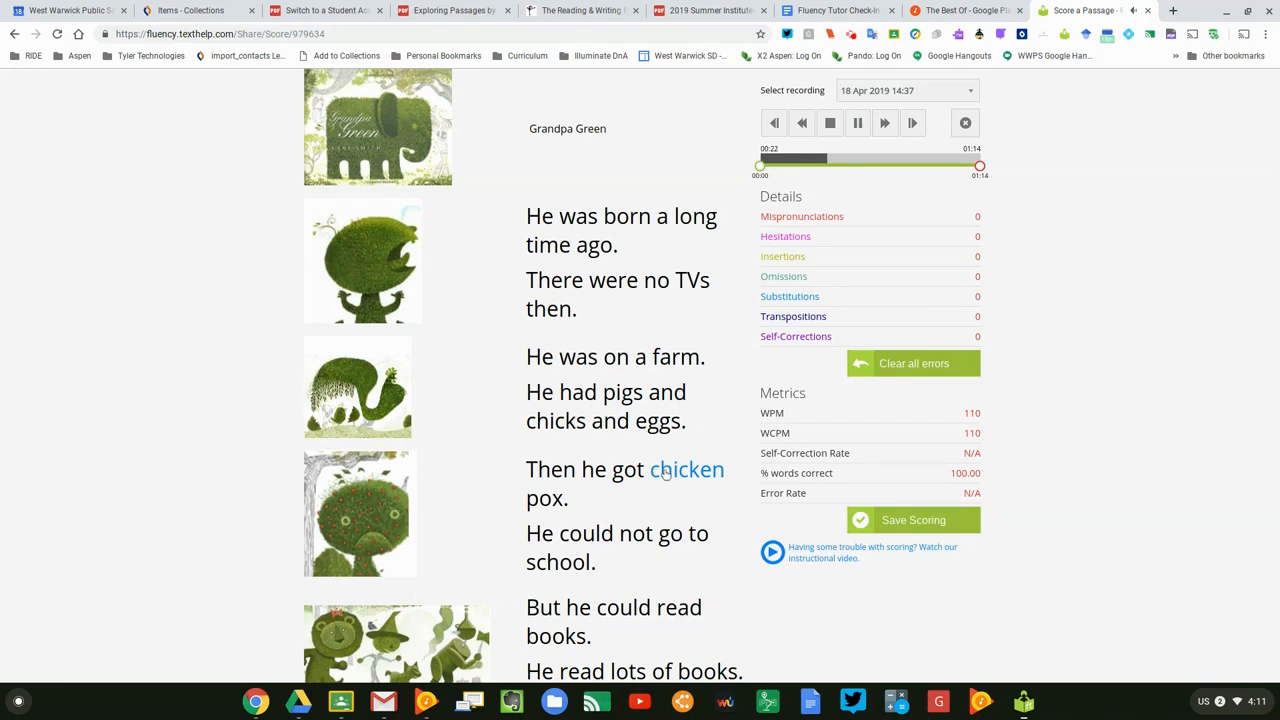
click(543, 500)
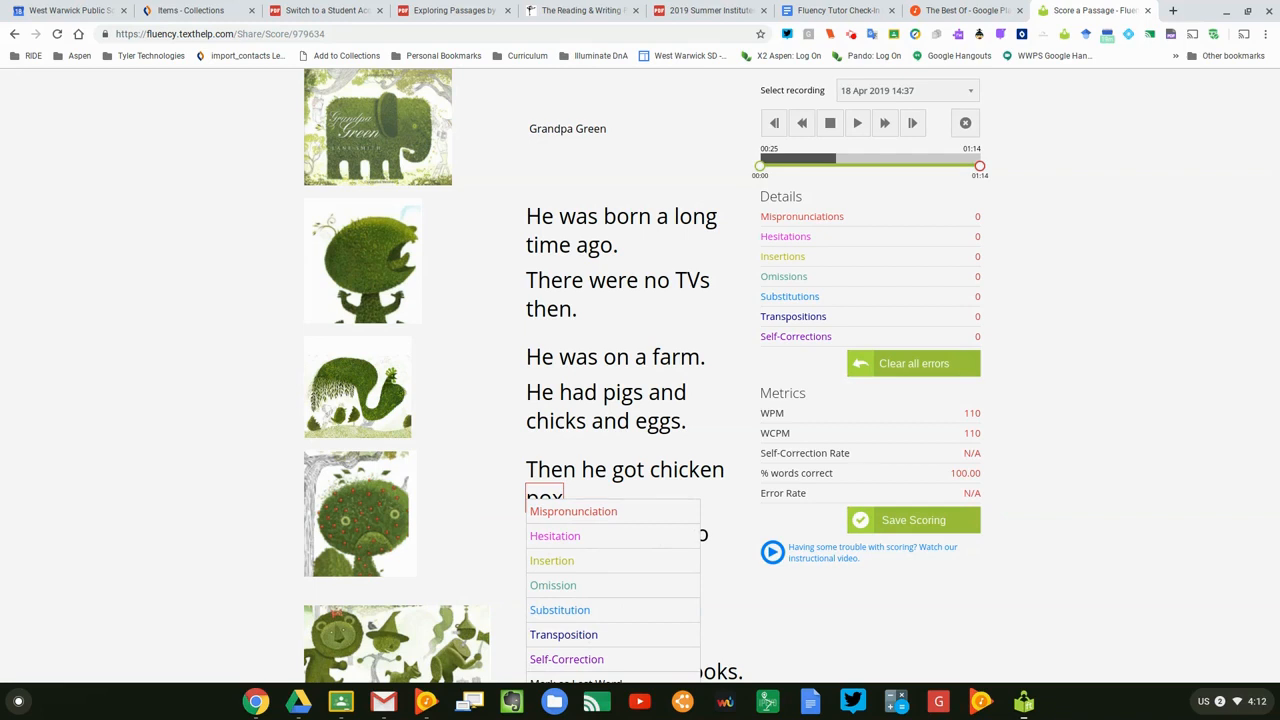
click(555, 536)
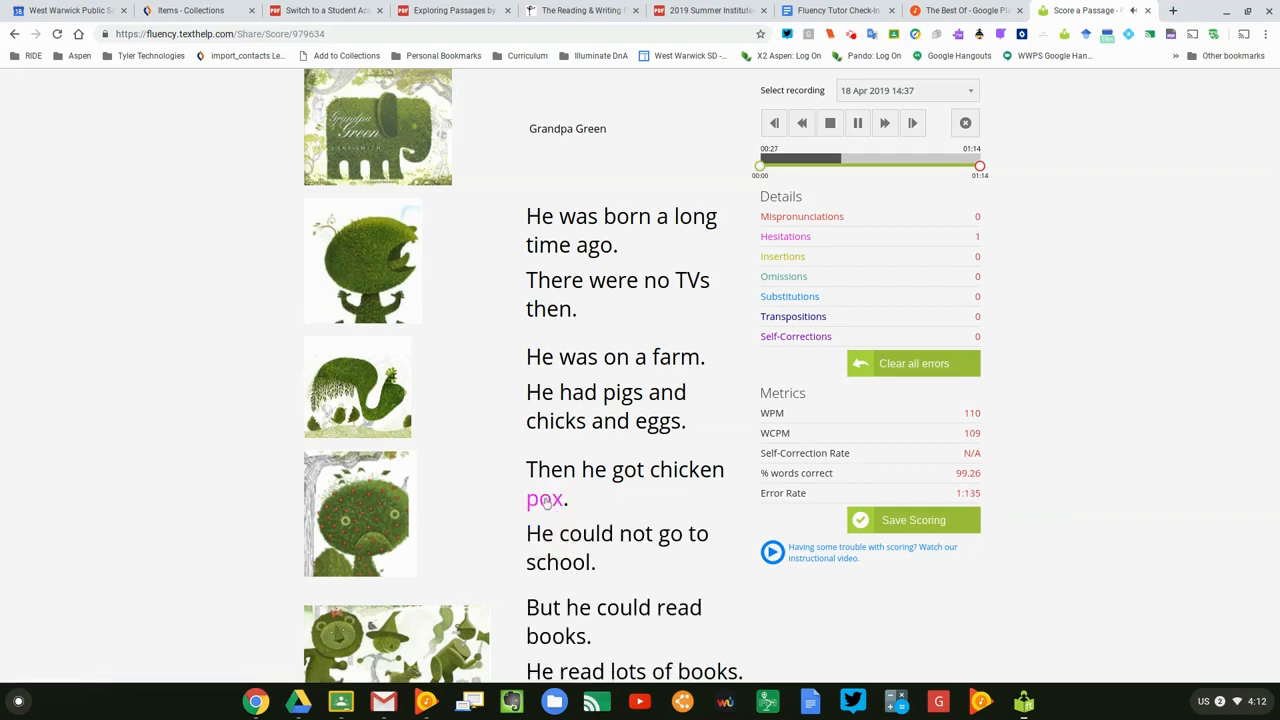
- Change the mark on the word "pox" to Self-Correction
click(546, 502)
scroll(580, 590, down, 1)
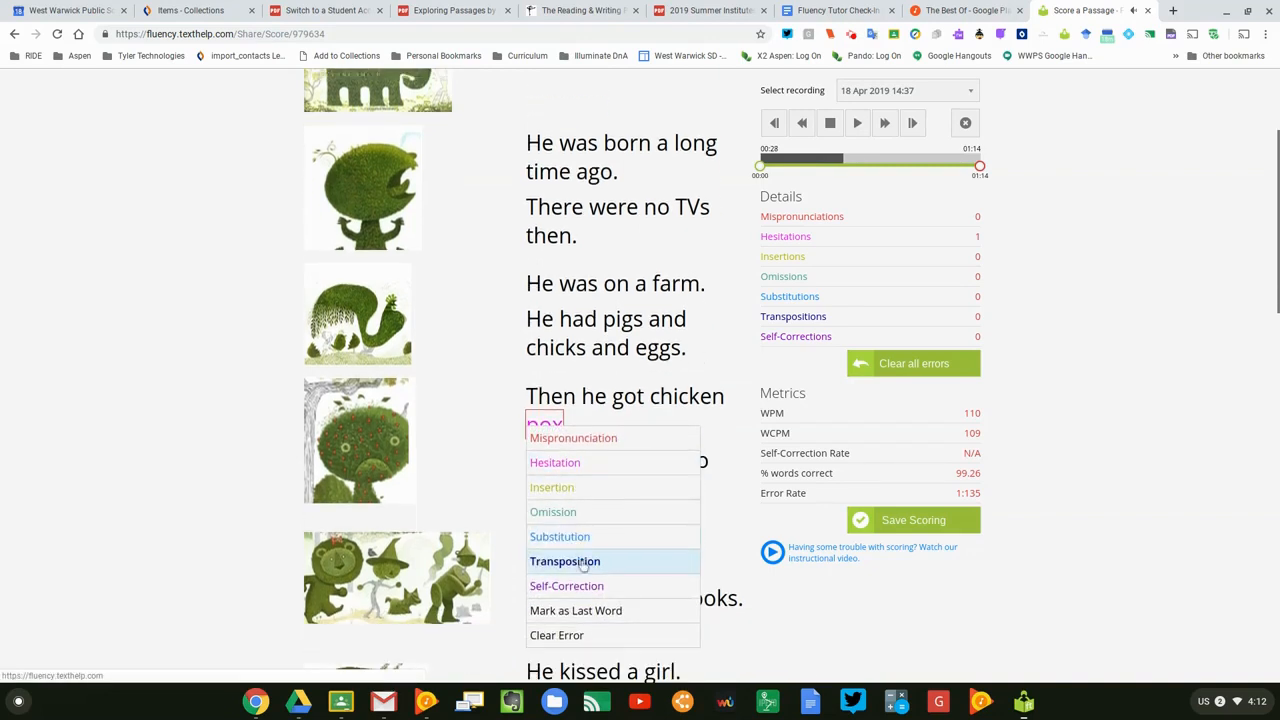
click(571, 586)
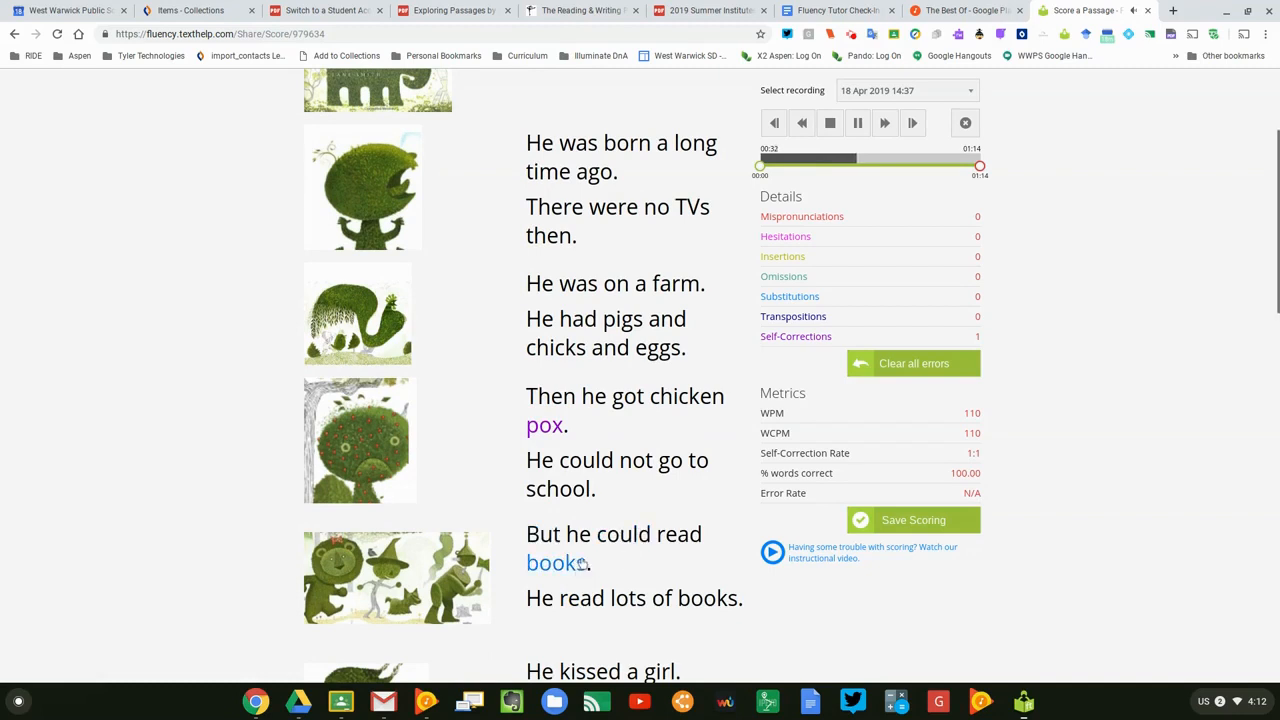
- In the line "He kissed a girl", mark "He" as a Hesitation and "kissed" as a Mispronunciation
scroll(580, 560, down, 1)
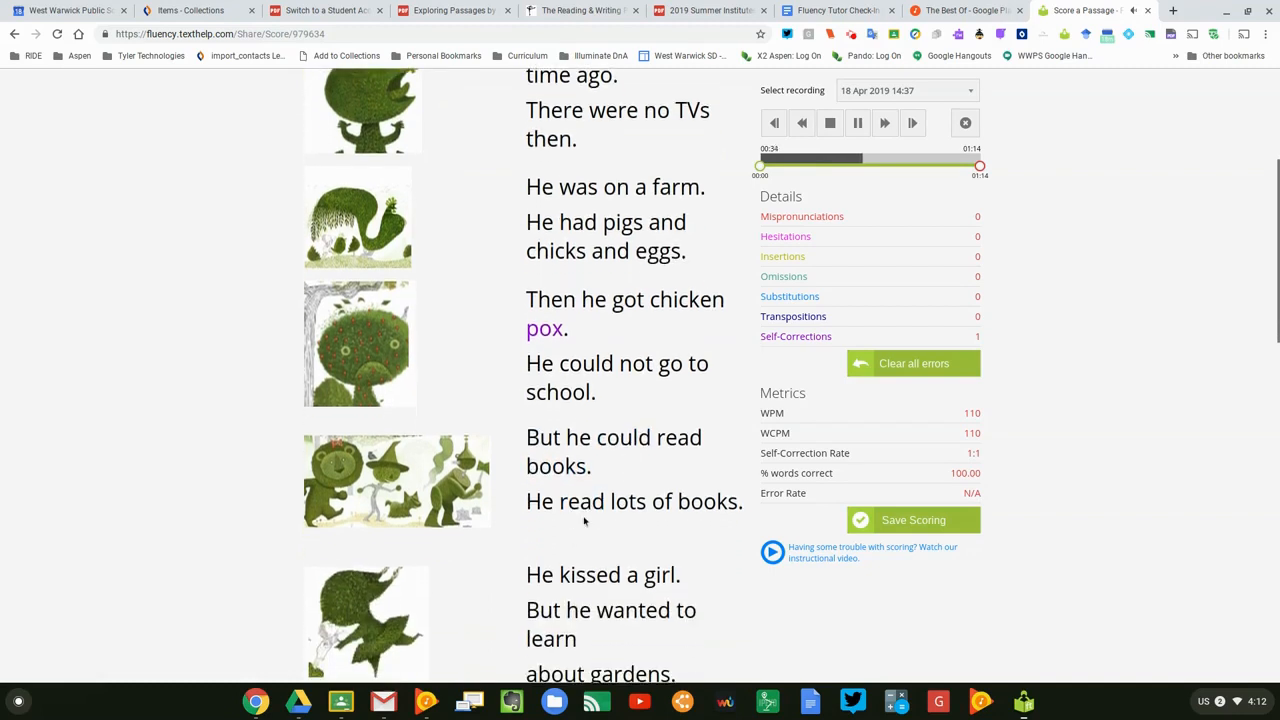
scroll(523, 560, down, 1)
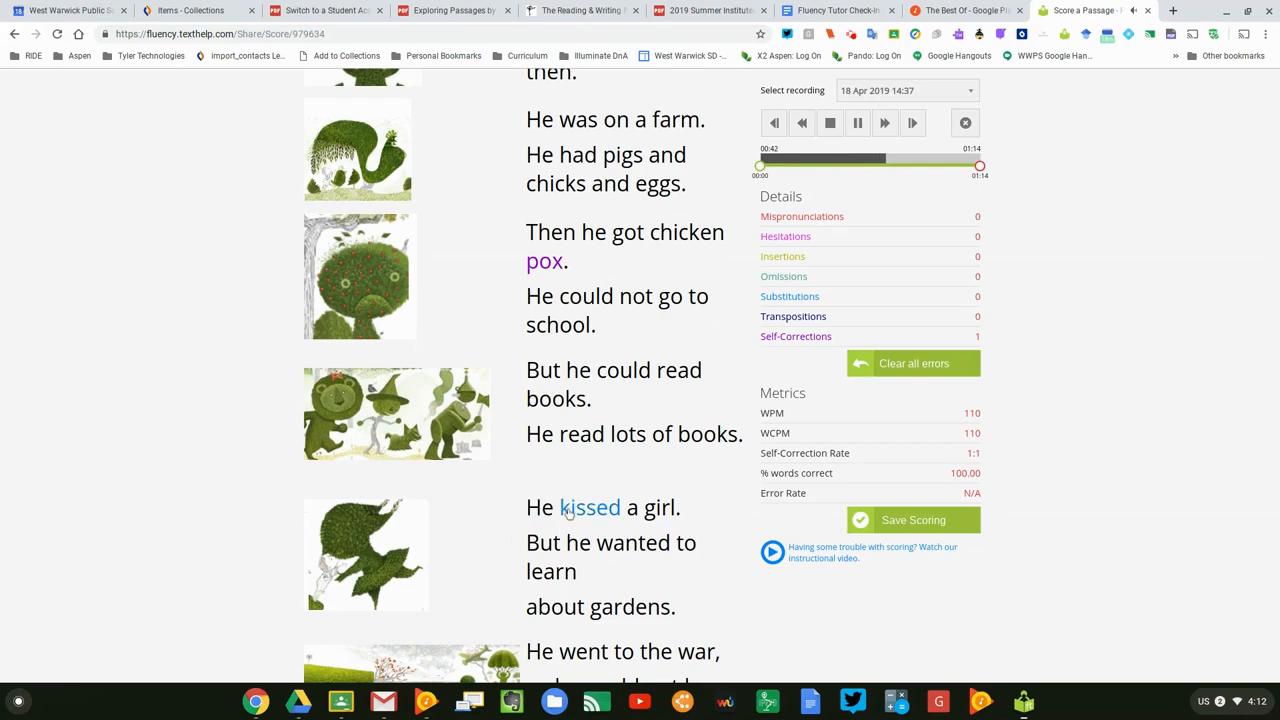
click(536, 507)
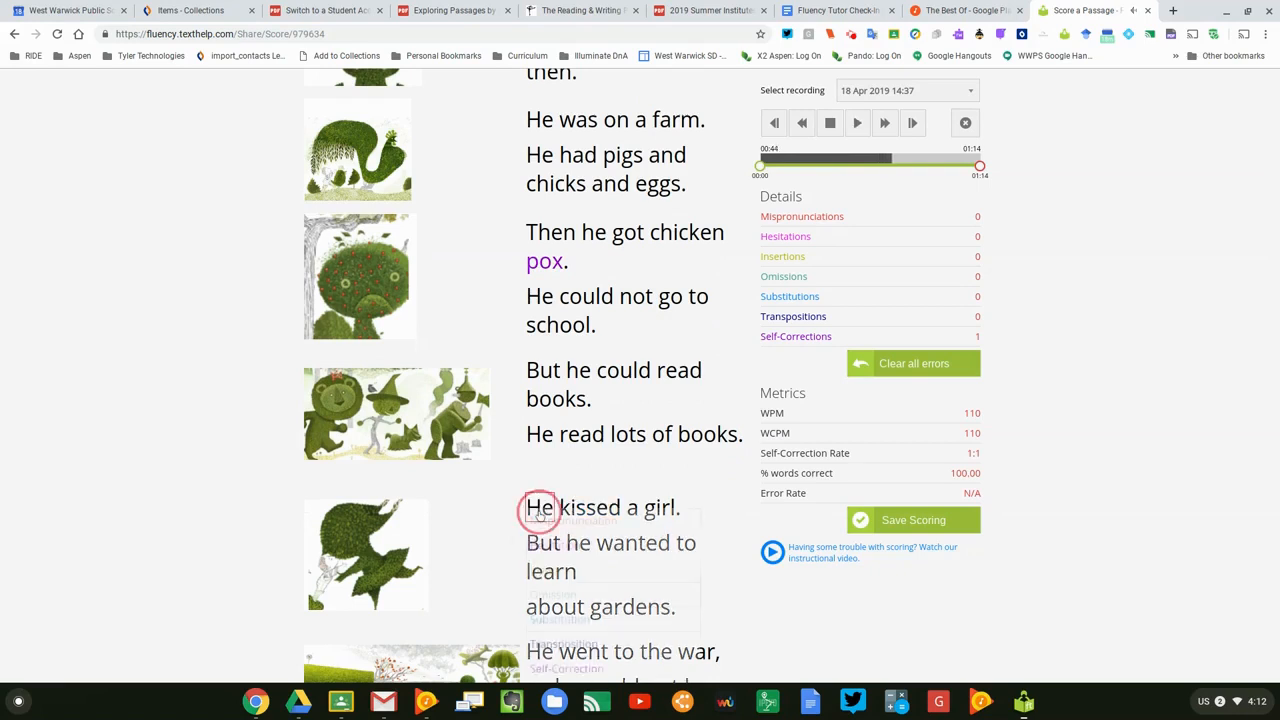
click(560, 545)
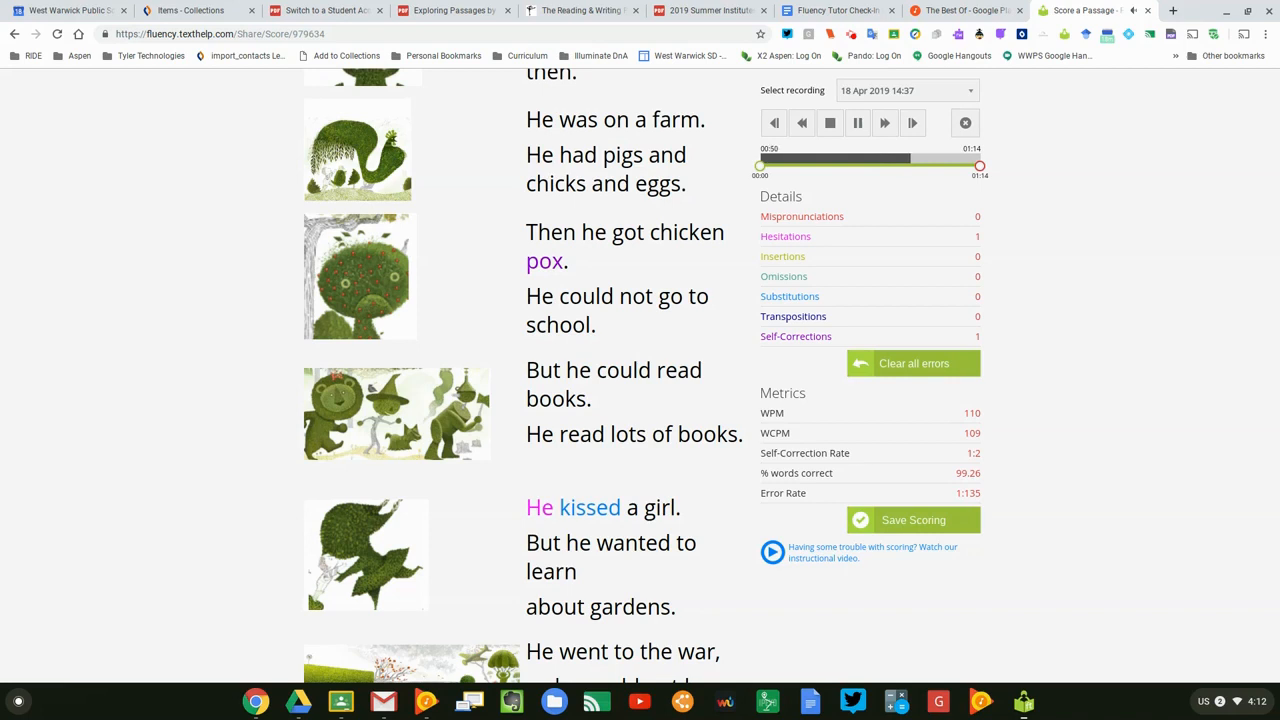
click(588, 508)
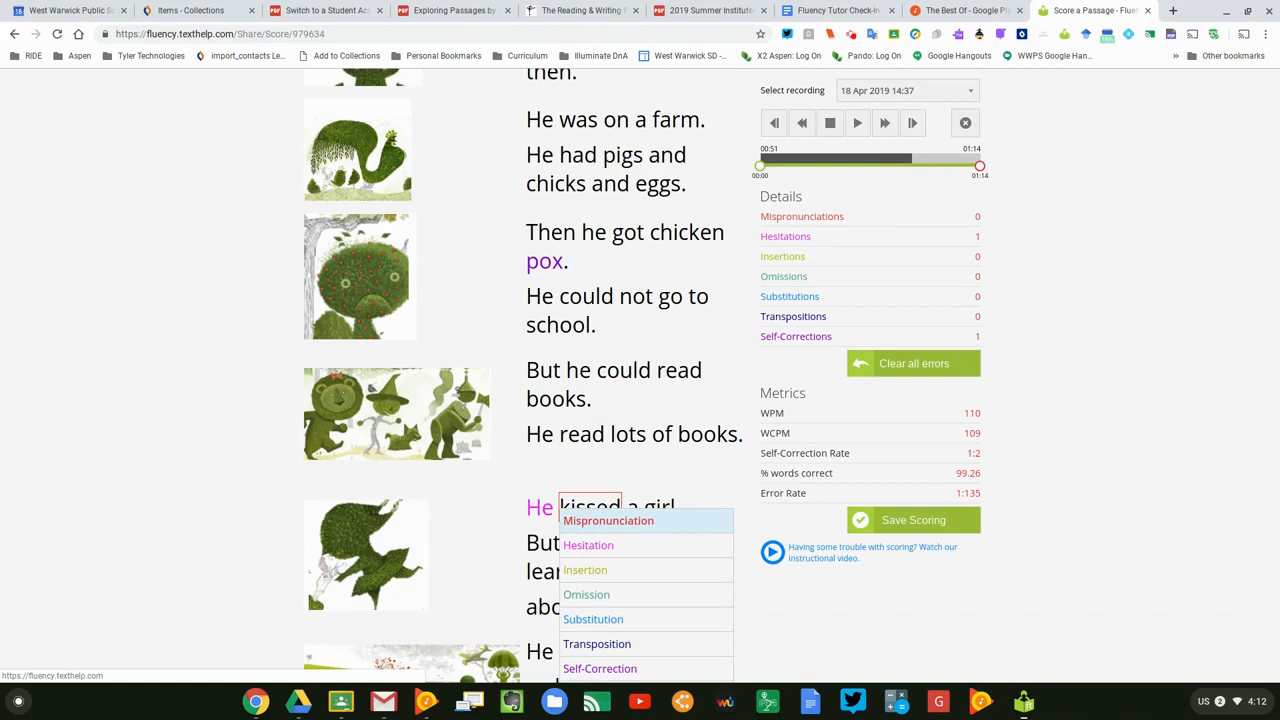
click(619, 529)
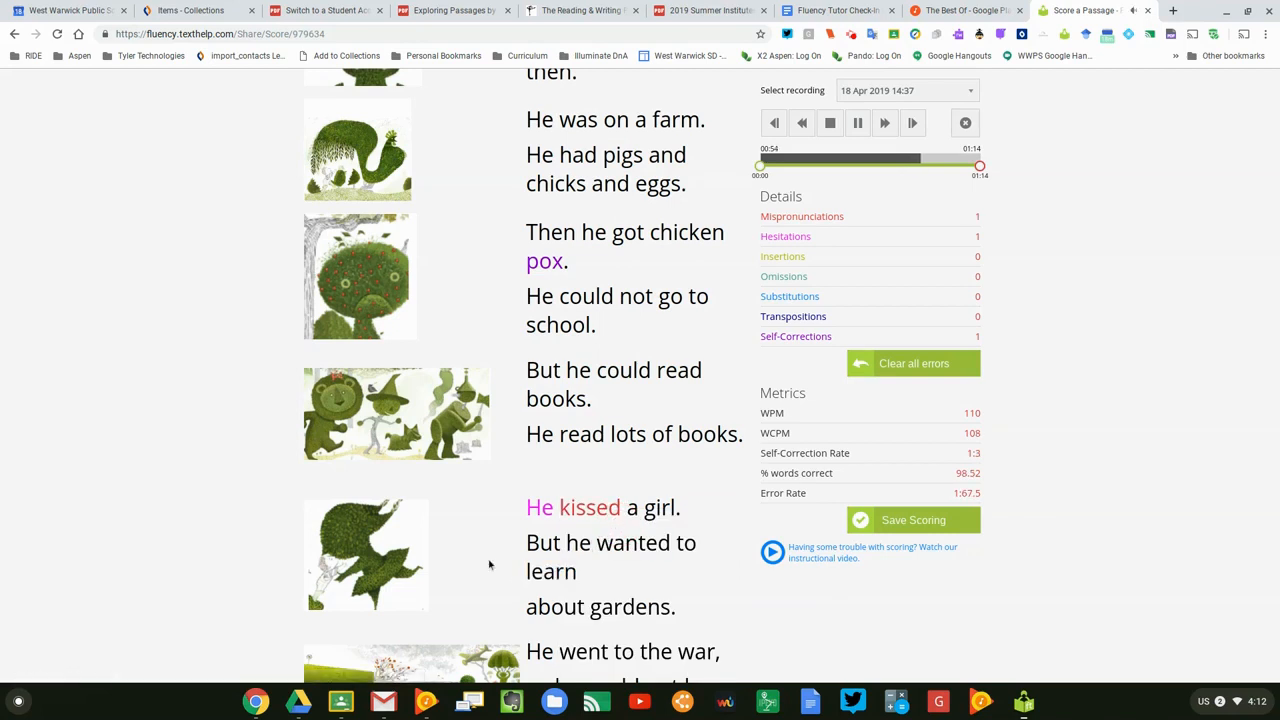
- Follow the recording to its end and mark "happy" in "and they were happy" as the last word read
scroll(488, 556, down, 1)
scroll(500, 523, down, 1)
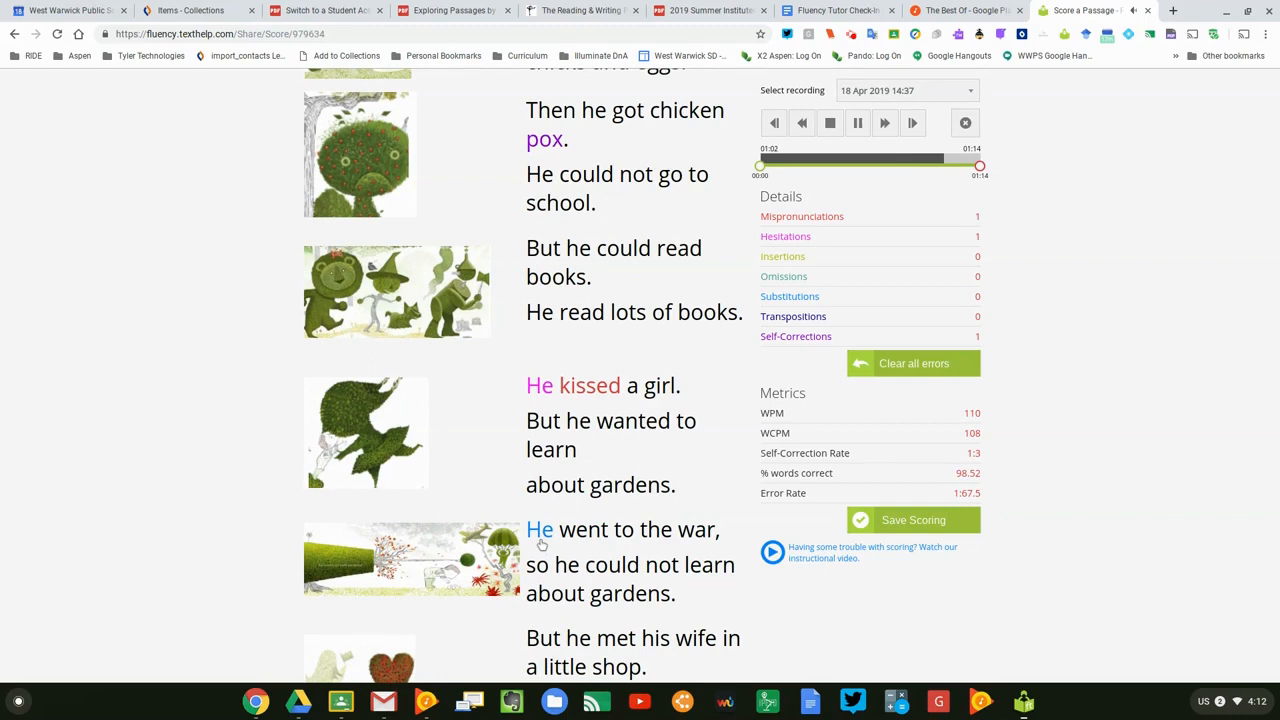
scroll(545, 549, down, 1)
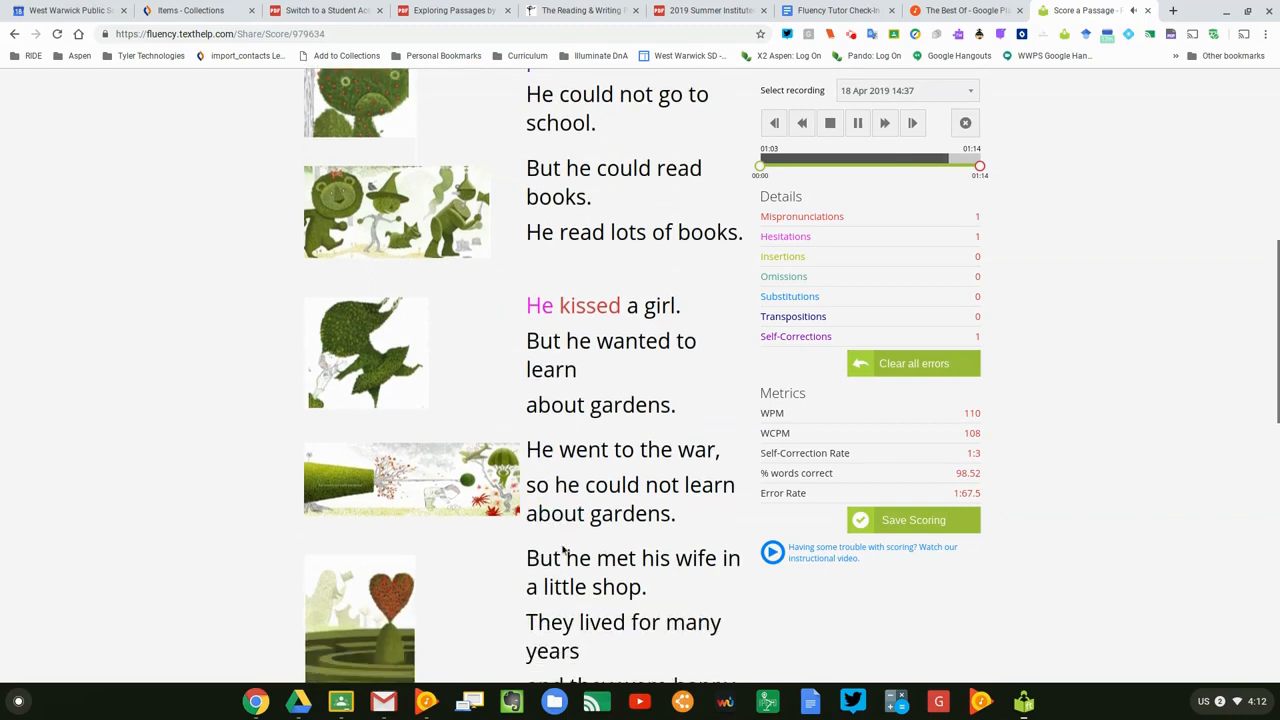
scroll(578, 555, down, 1)
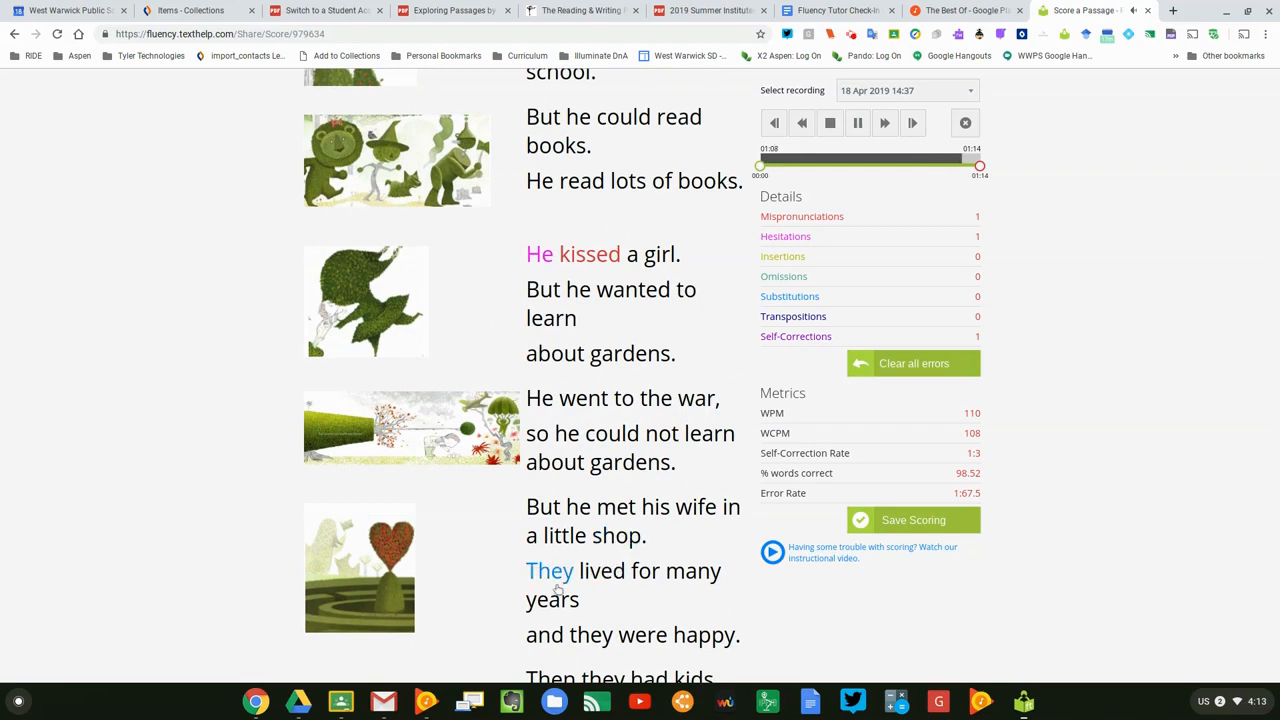
scroll(546, 585, down, 1)
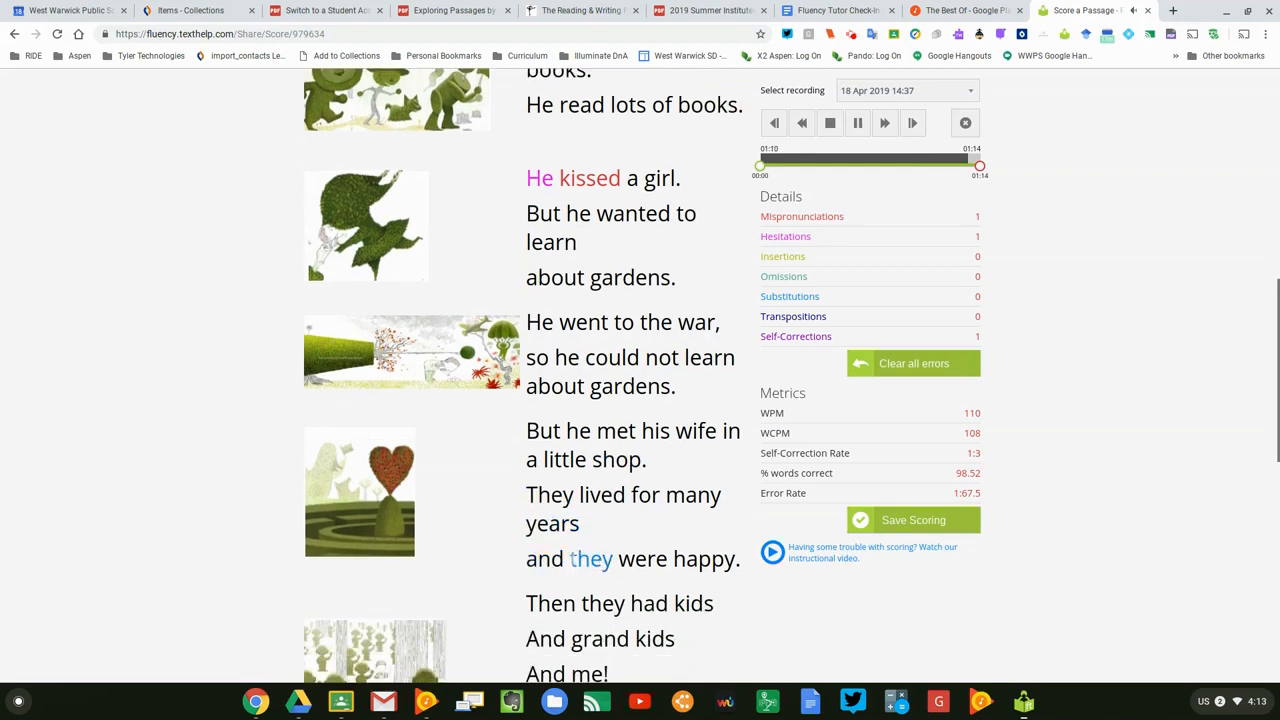
scroll(610, 566, down, 1)
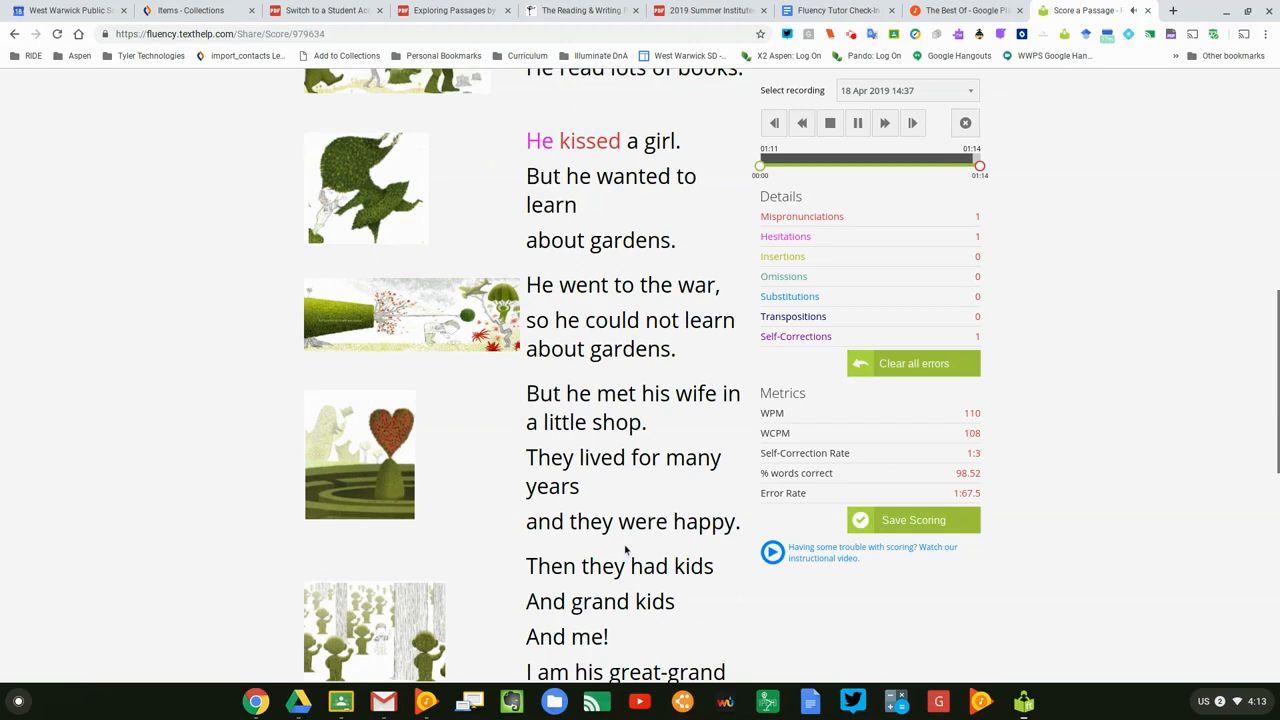
click(702, 530)
scroll(707, 533, down, 2)
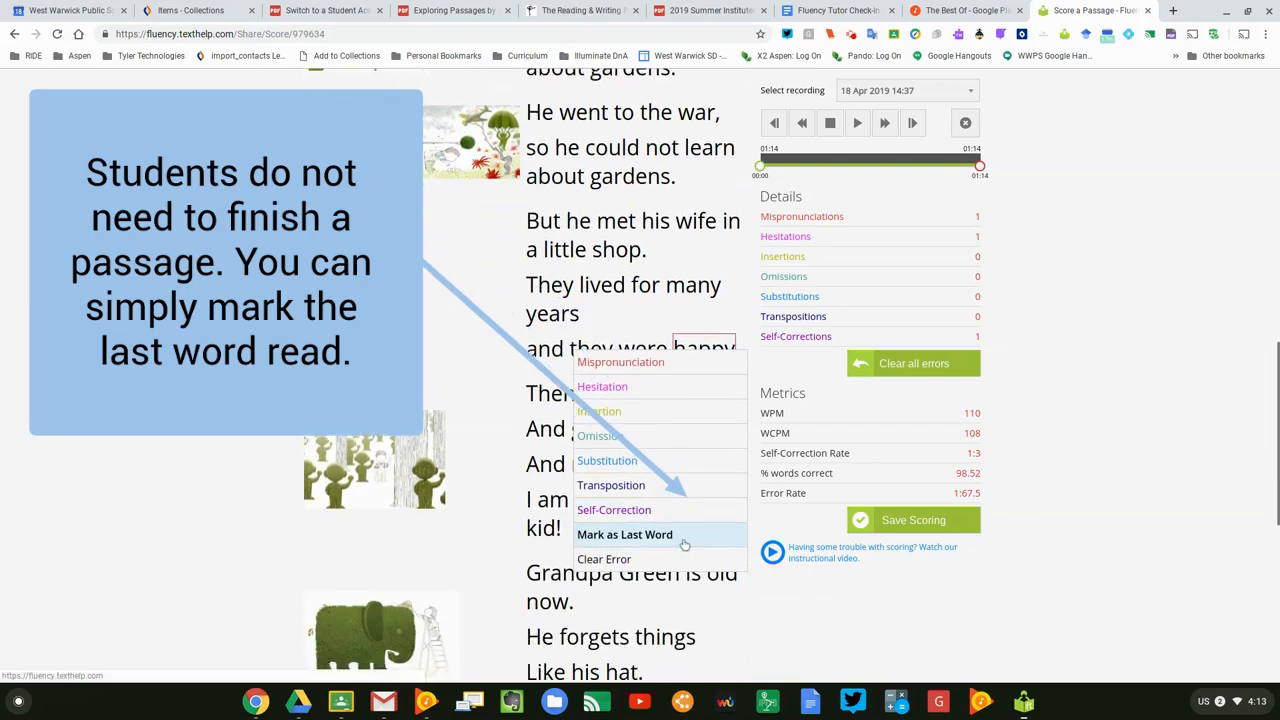
click(624, 535)
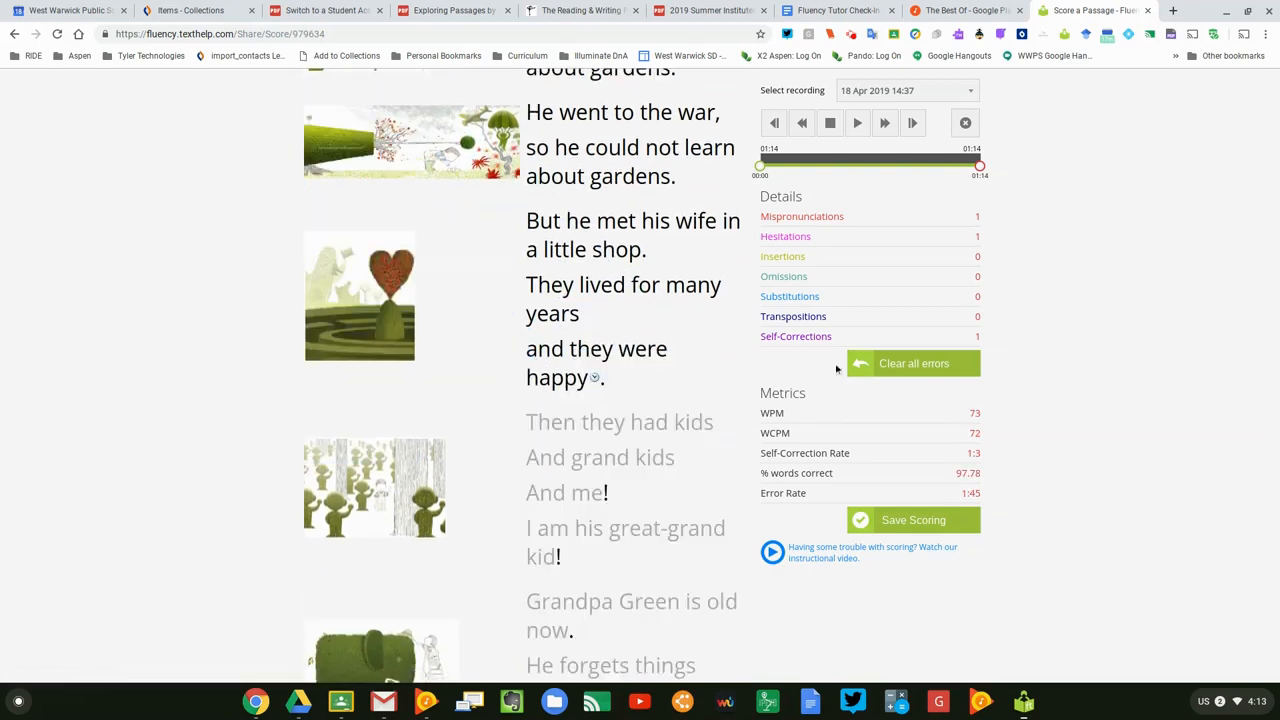
- Review the marked passage and examine its metrics, including WPM, percentage of words correct and error rate
scroll(645, 286, up, 3)
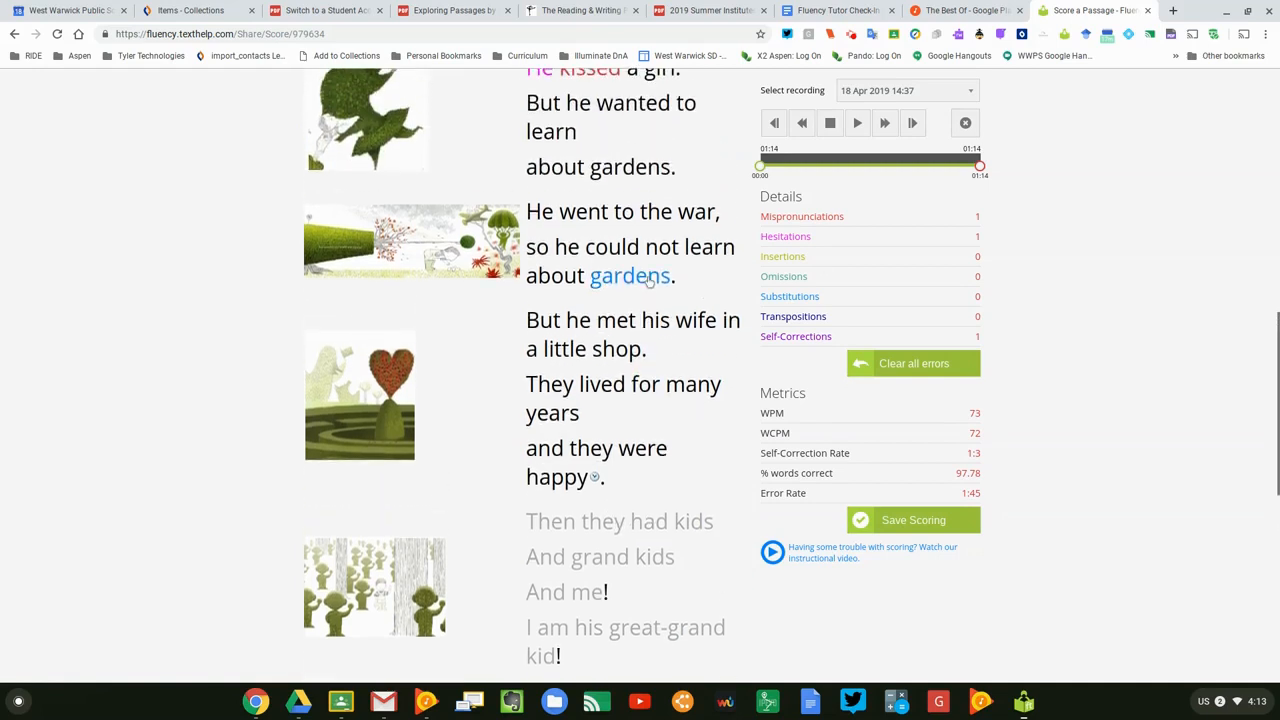
scroll(640, 286, up, 2)
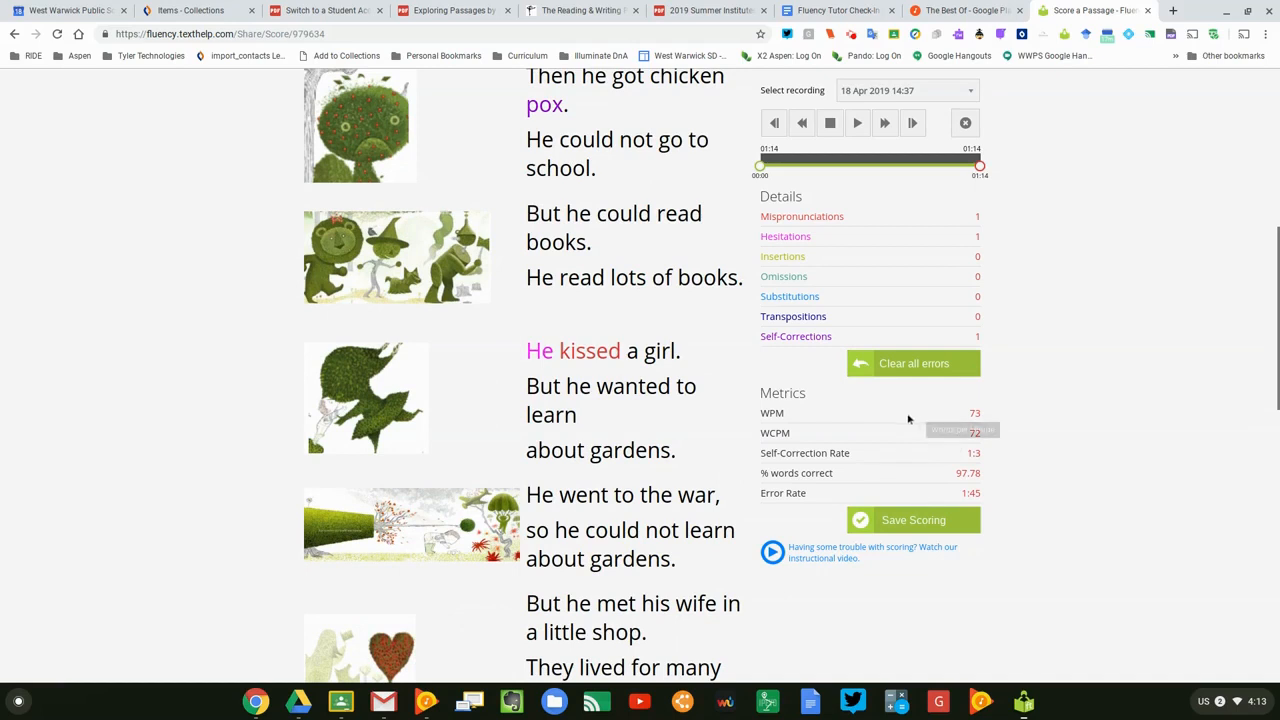
mouse_move(786, 422)
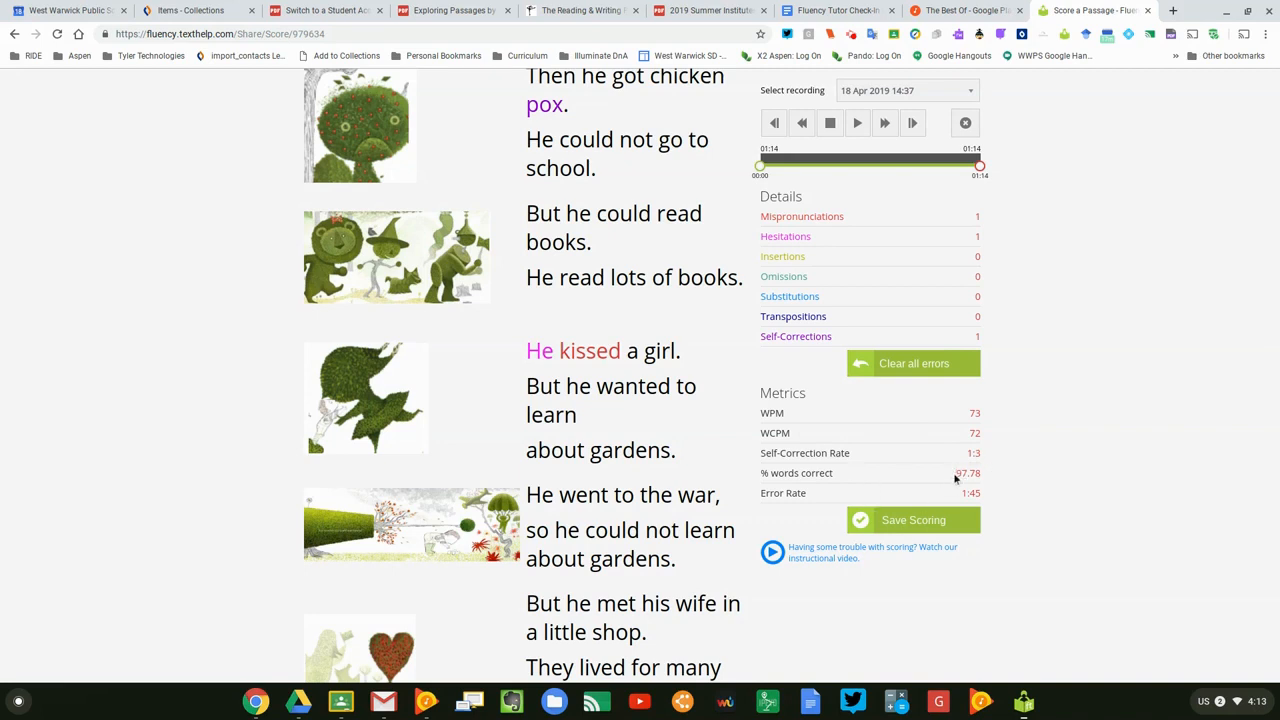
drag(956, 473, 980, 473)
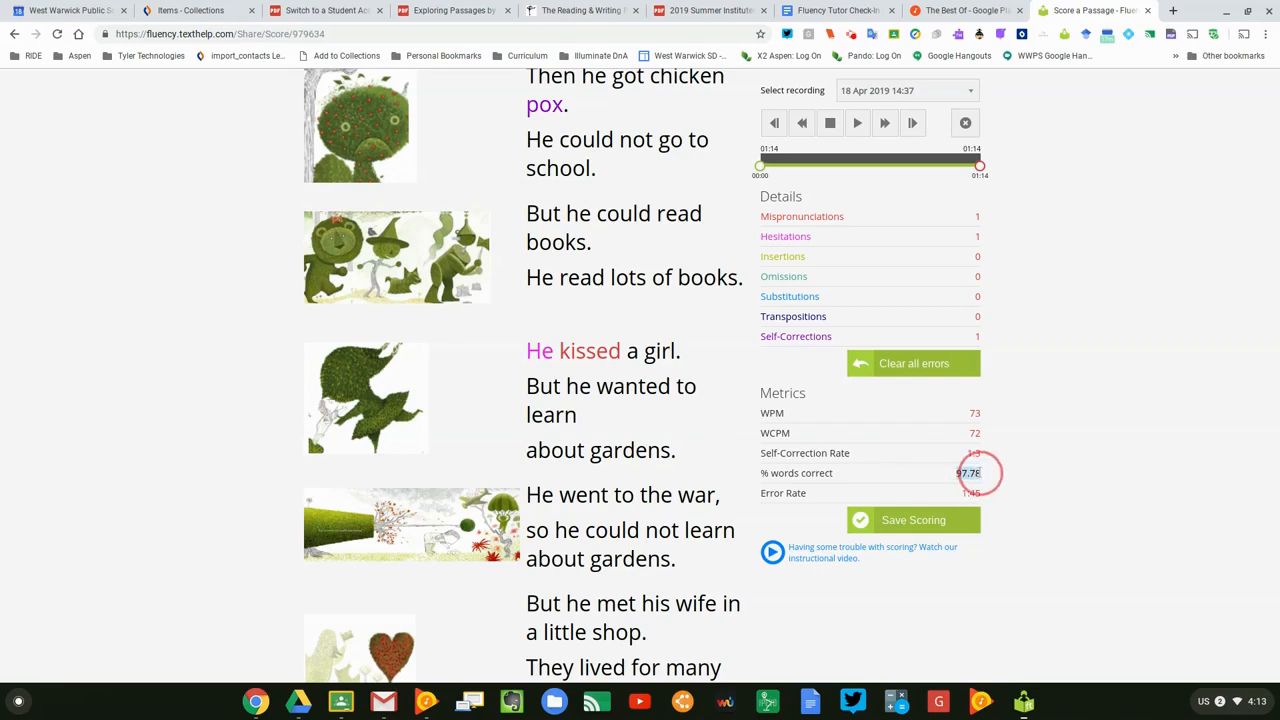
click(853, 473)
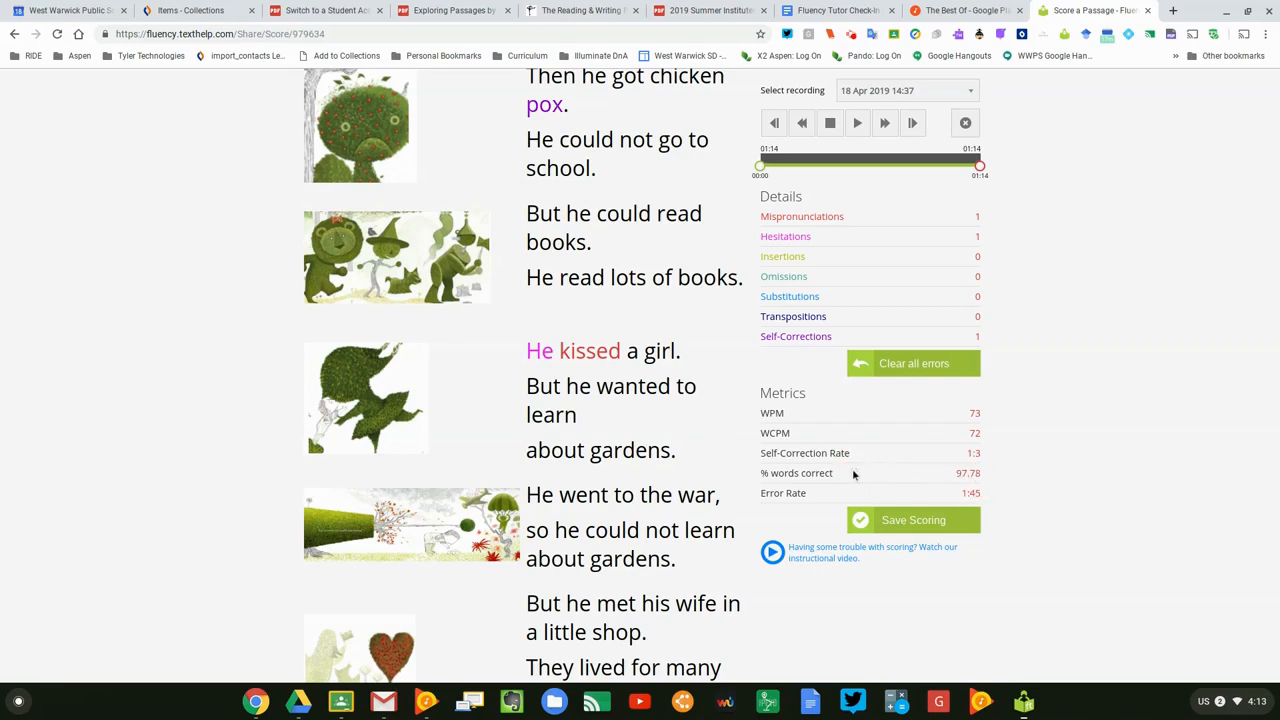
click(962, 495)
drag(962, 497, 978, 496)
click(1018, 393)
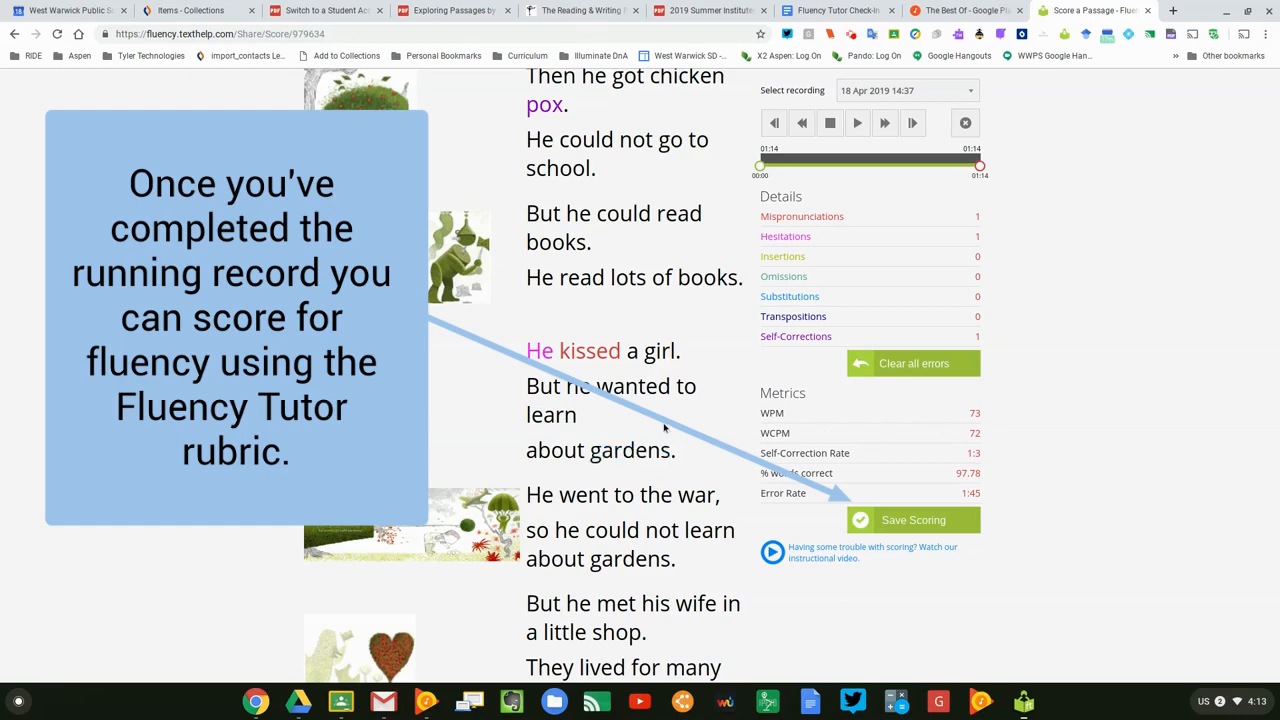
- Save the scoring of the passage and rate the student's Expression as level 2, some expression
scroll(666, 428, up, 1)
scroll(666, 422, up, 2)
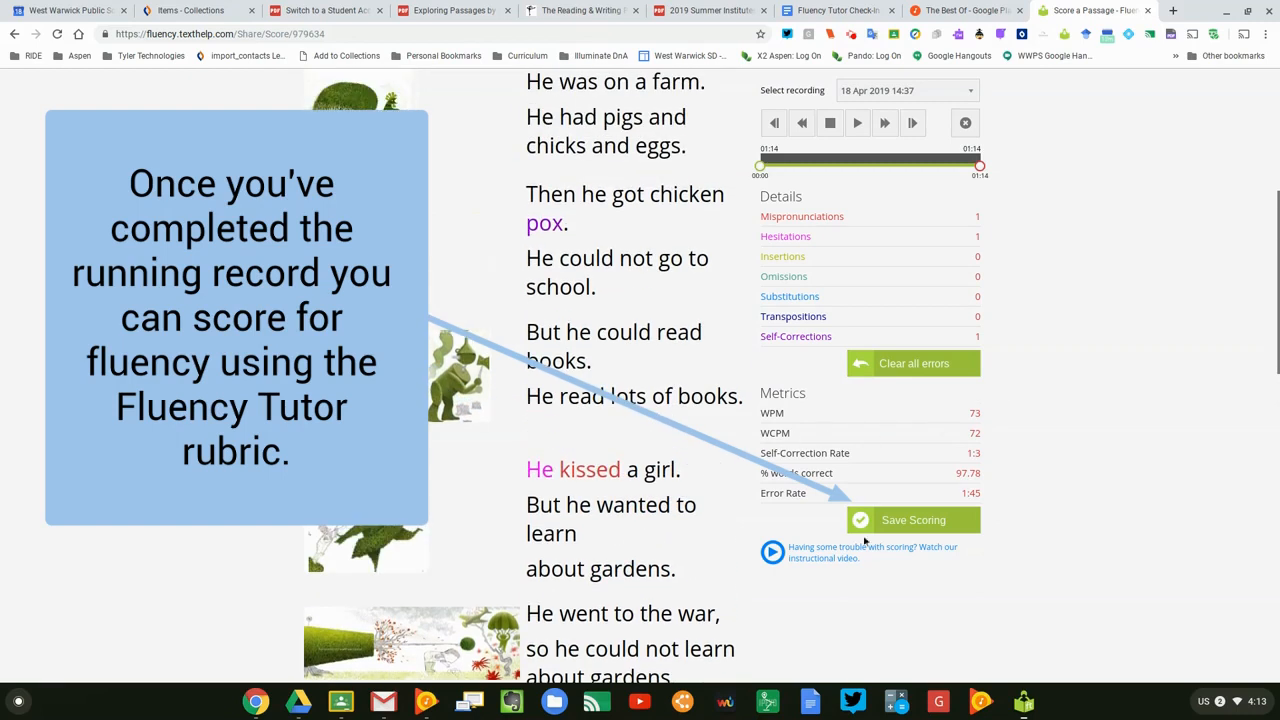
click(934, 521)
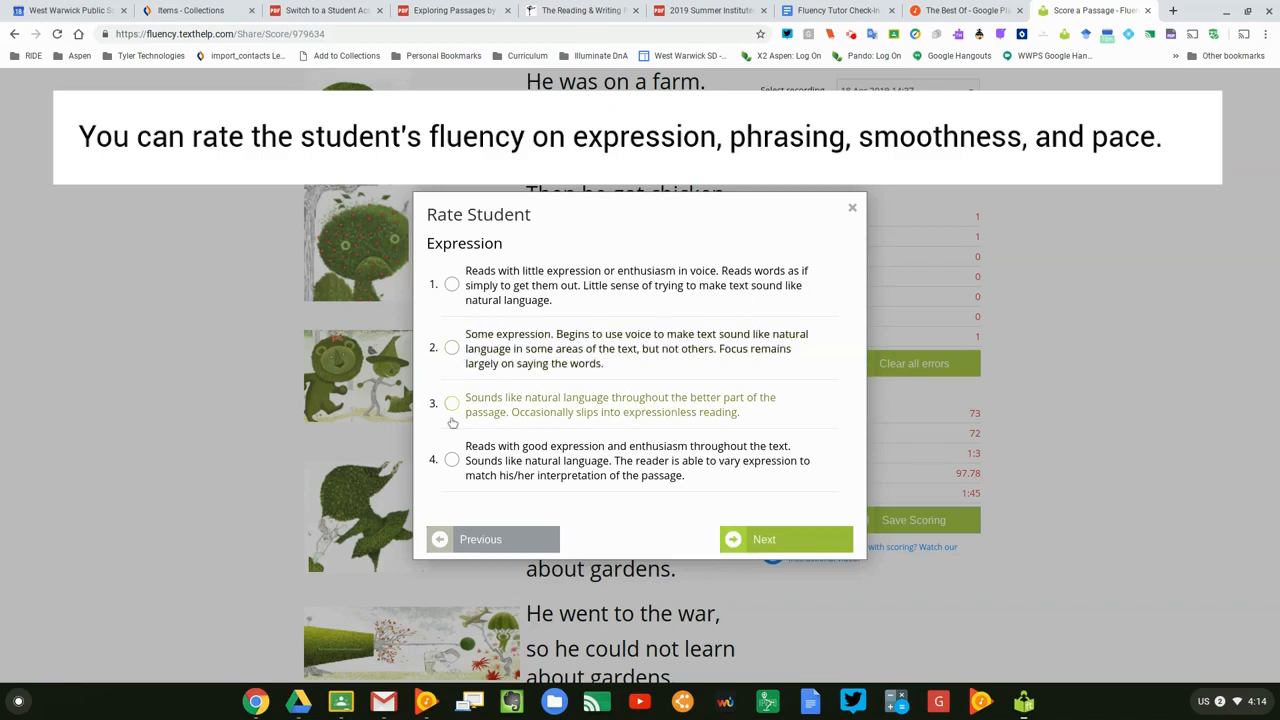
click(452, 348)
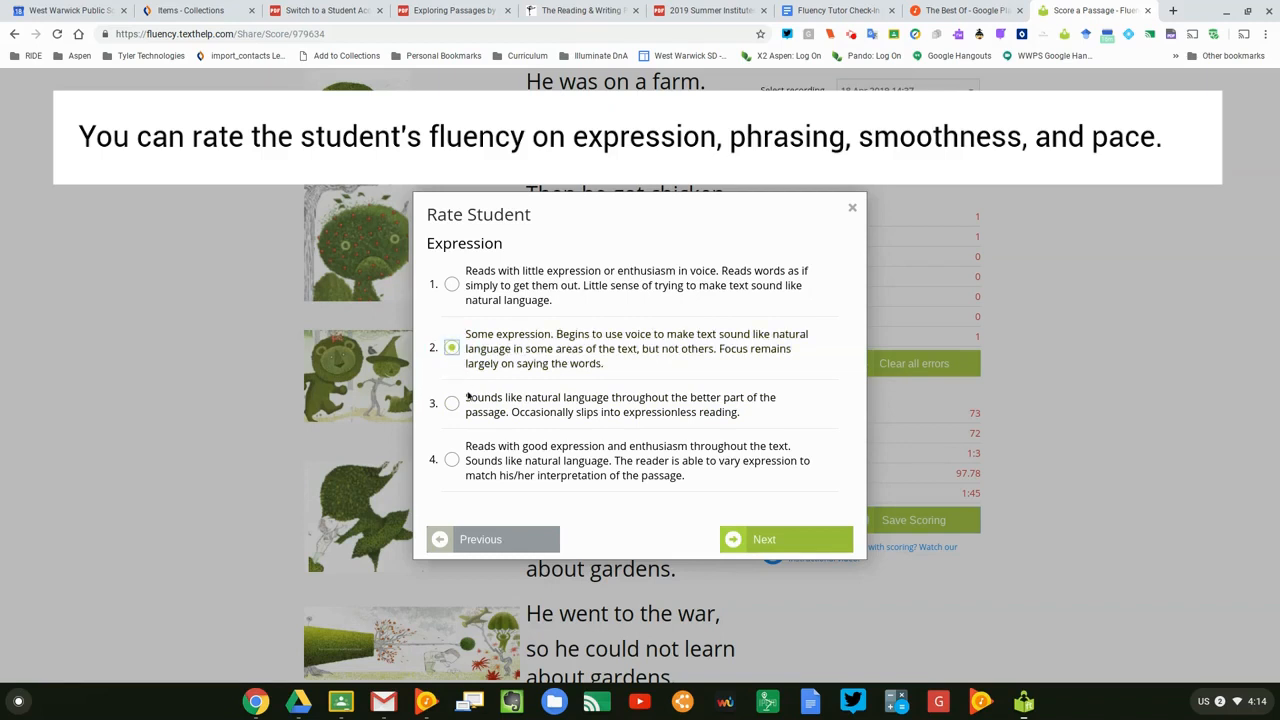
click(771, 546)
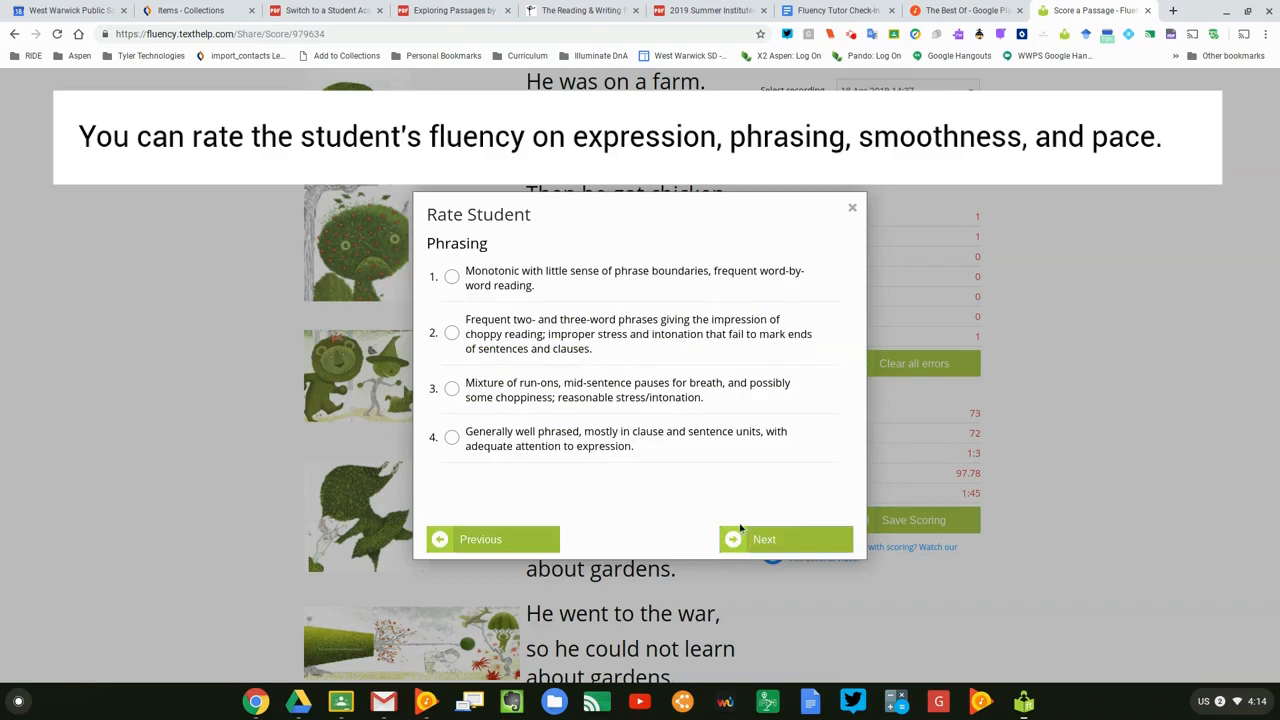
- Rate the student at level 3 for each of Phrasing, Smoothness and Pace
click(452, 389)
click(788, 545)
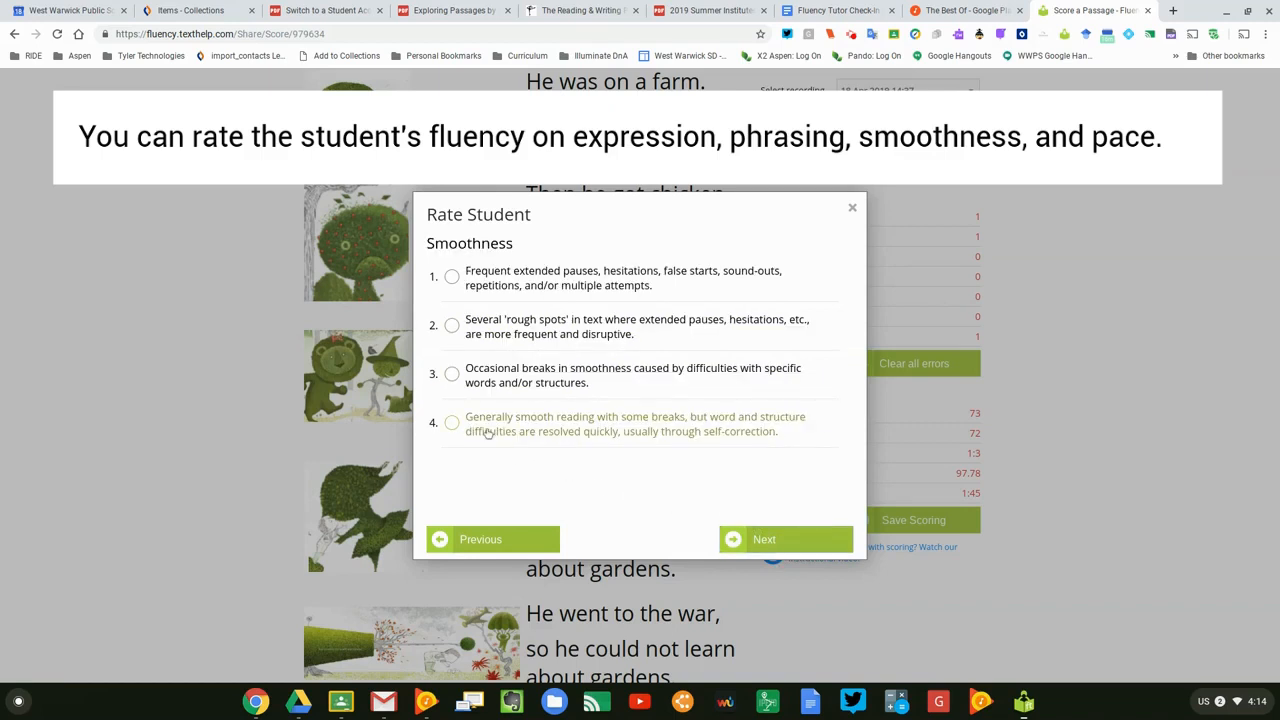
click(452, 376)
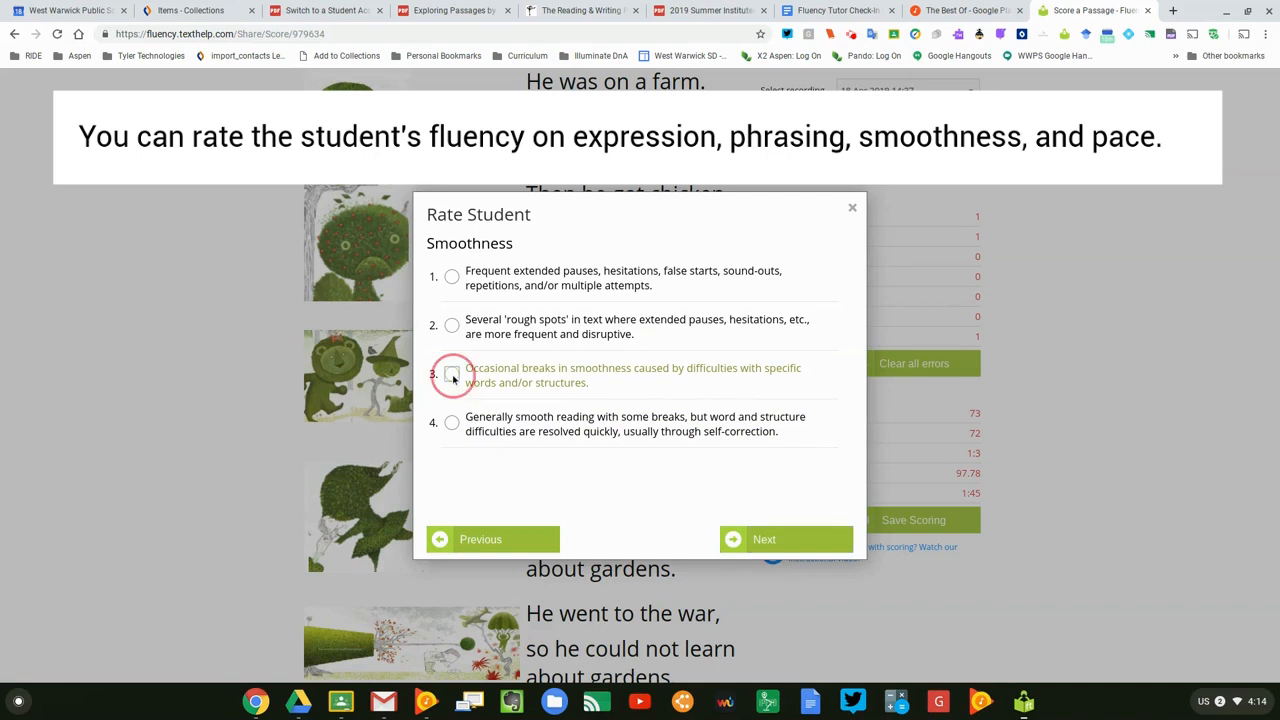
click(812, 543)
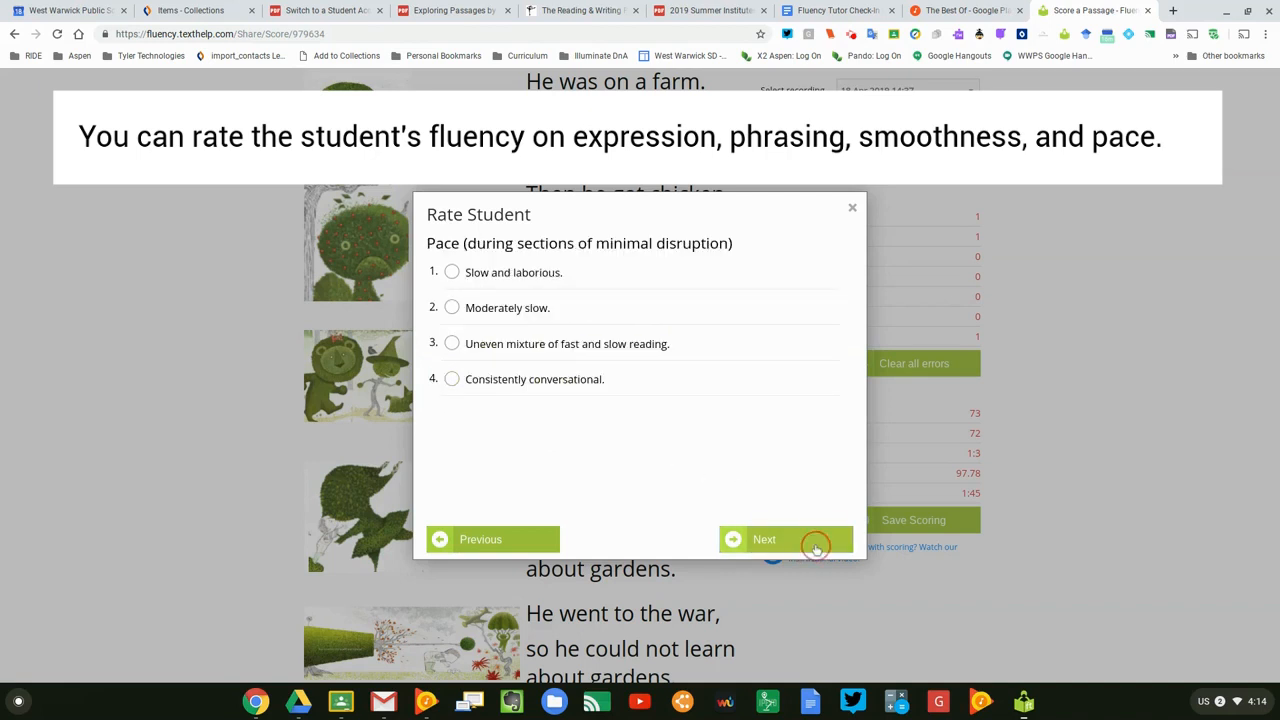
click(452, 344)
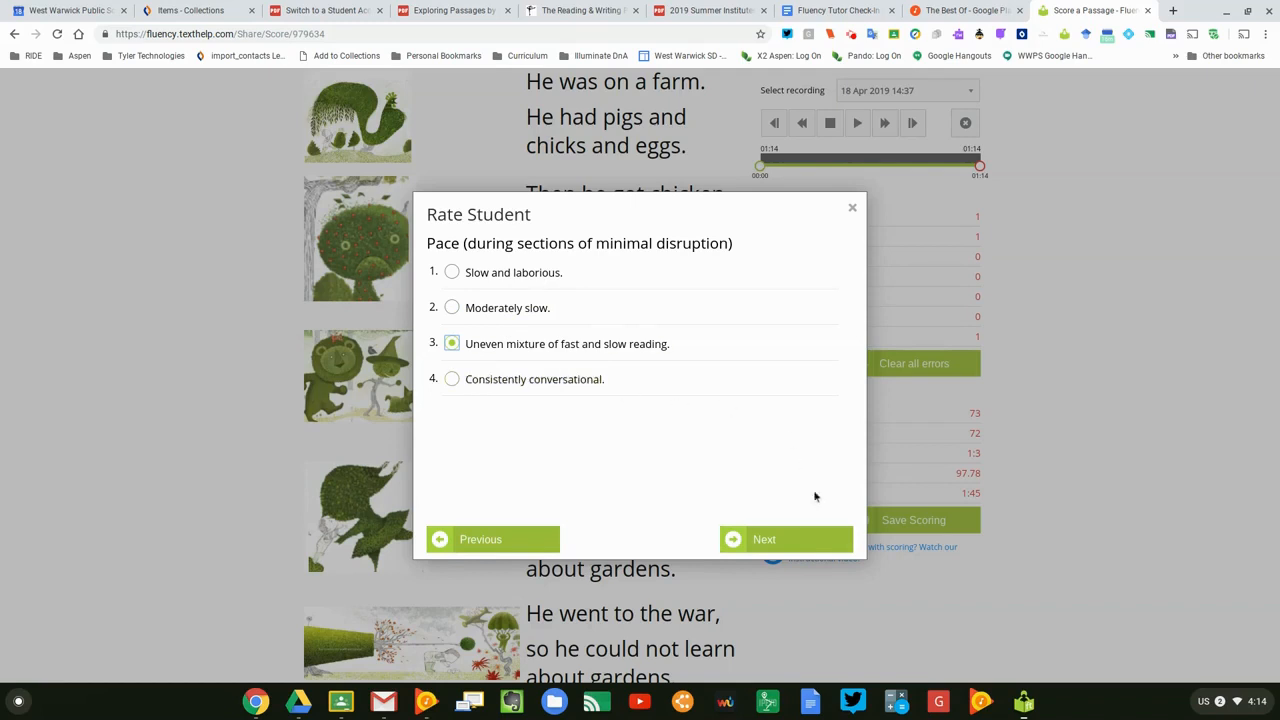
click(792, 545)
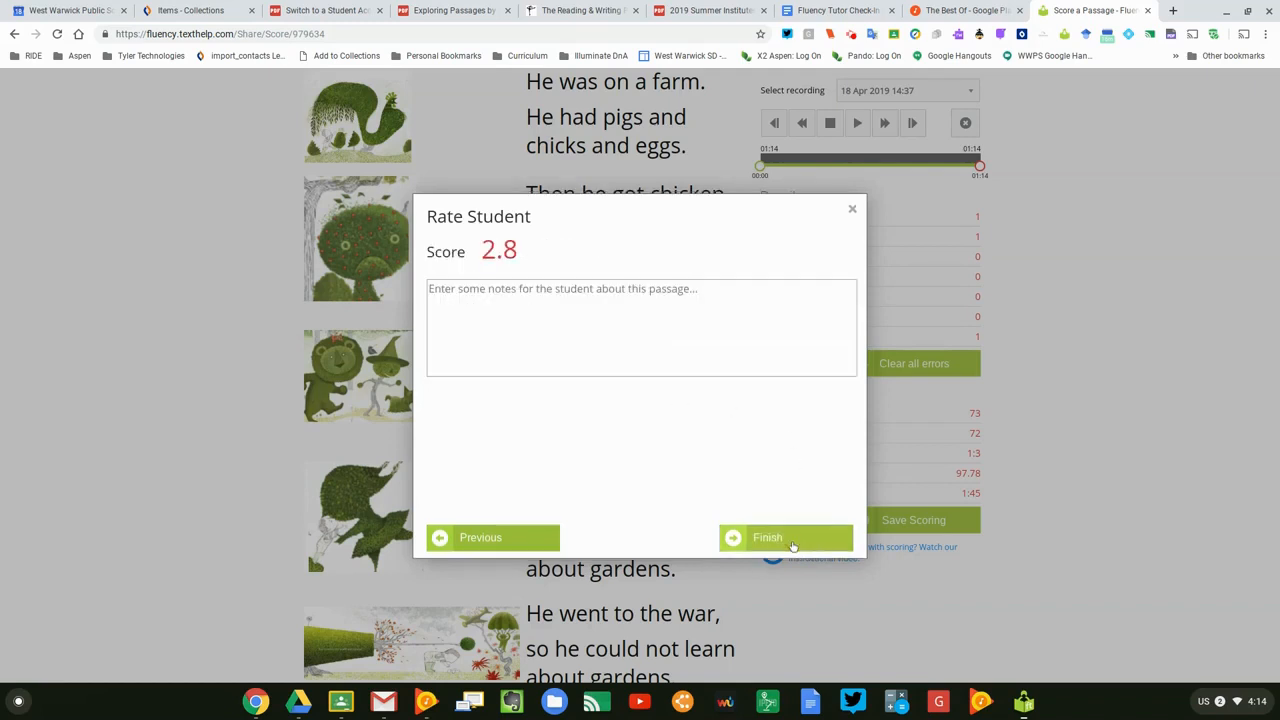
- Add the student note "Great job reading the passage." and finish the rating
click(487, 305)
text(G)
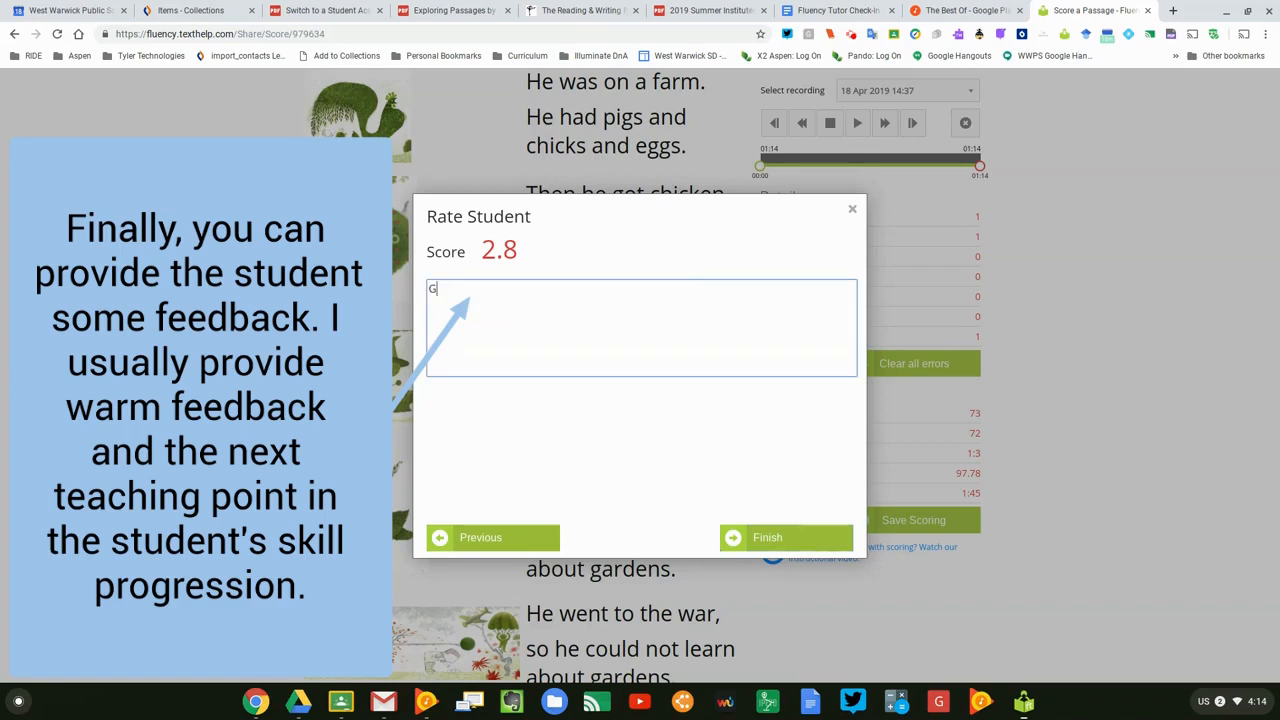
text(reat job reading the passage.)
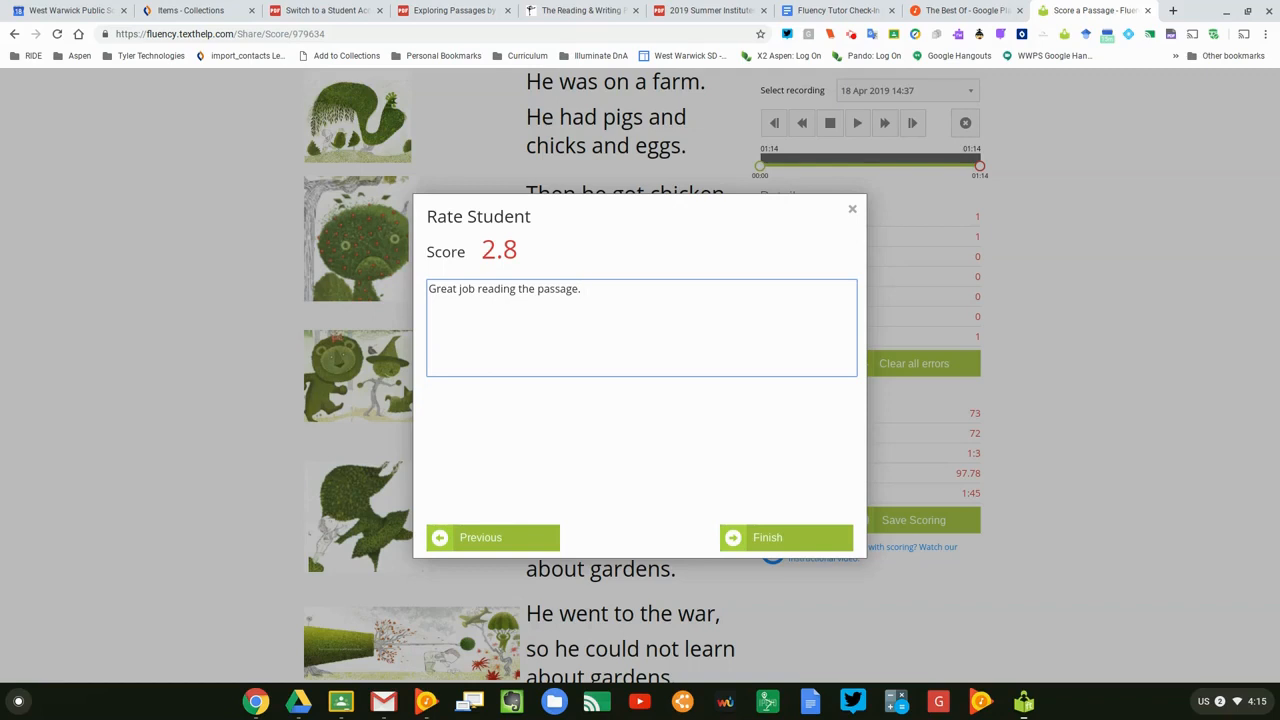
click(781, 541)
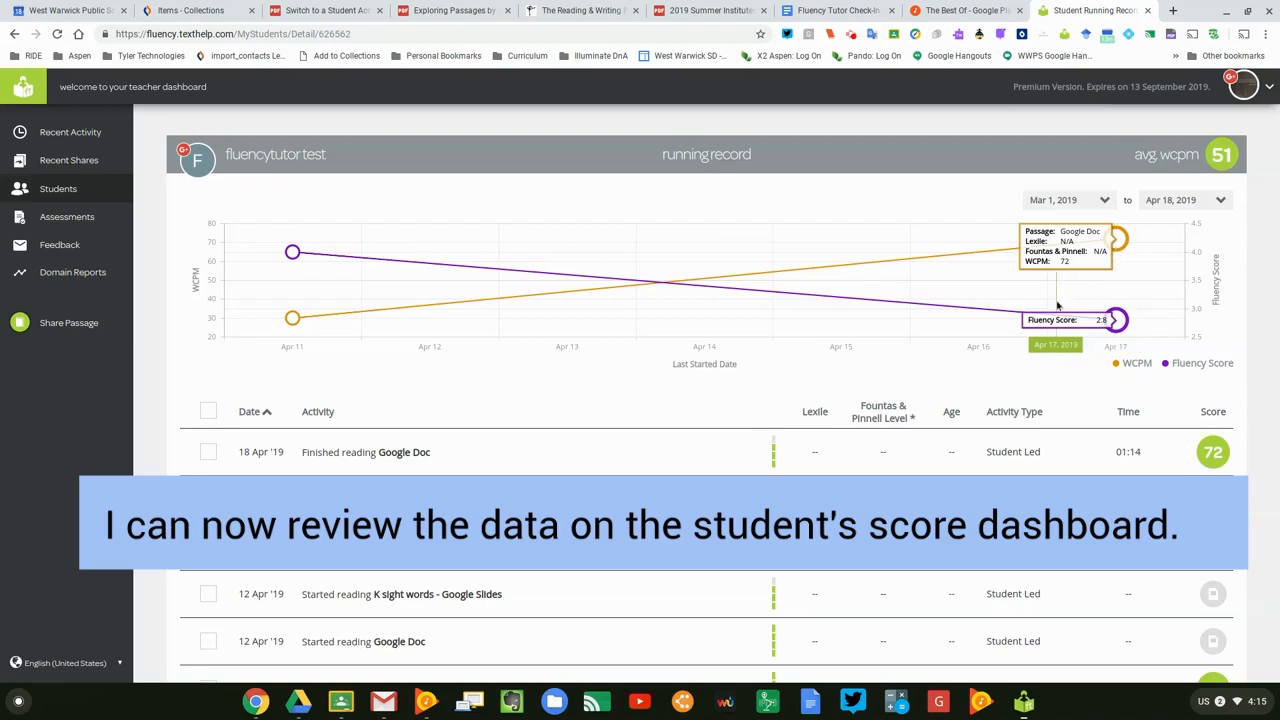
- Review the student's activity list and examine the score details of the finished 18 Apr Google Doc reading
scroll(926, 362, down, 3)
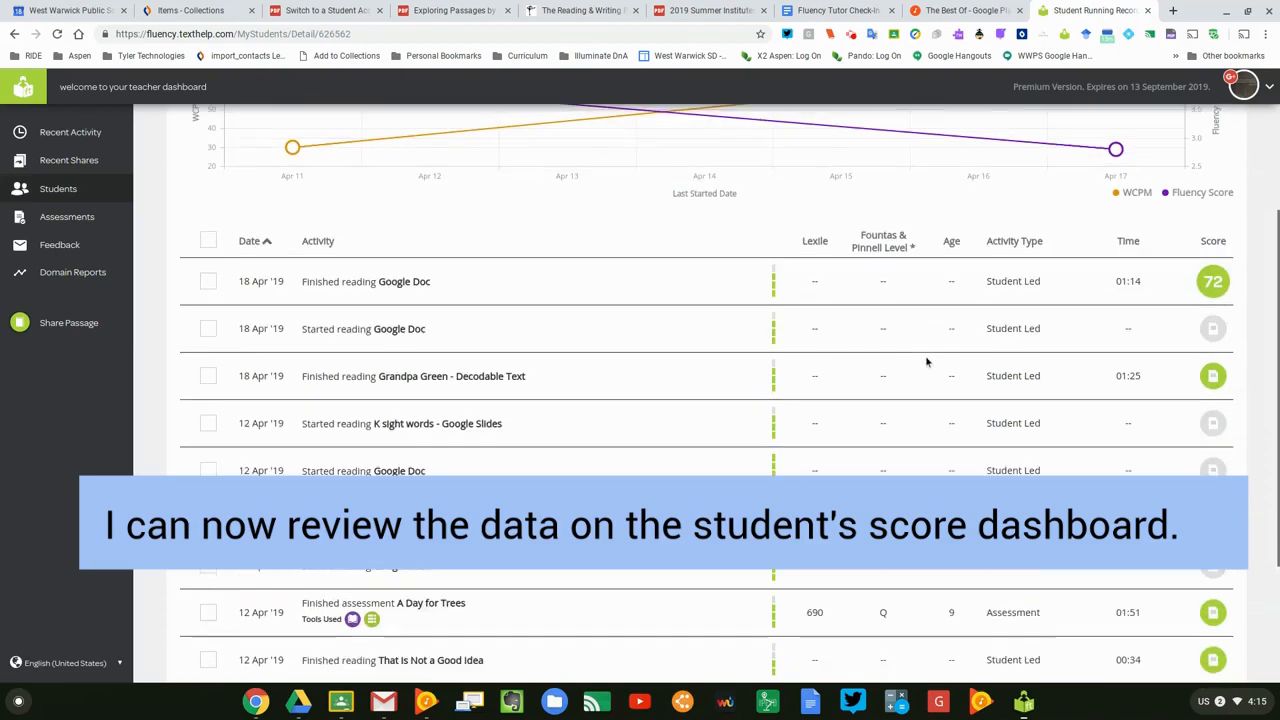
scroll(1100, 366, up, 1)
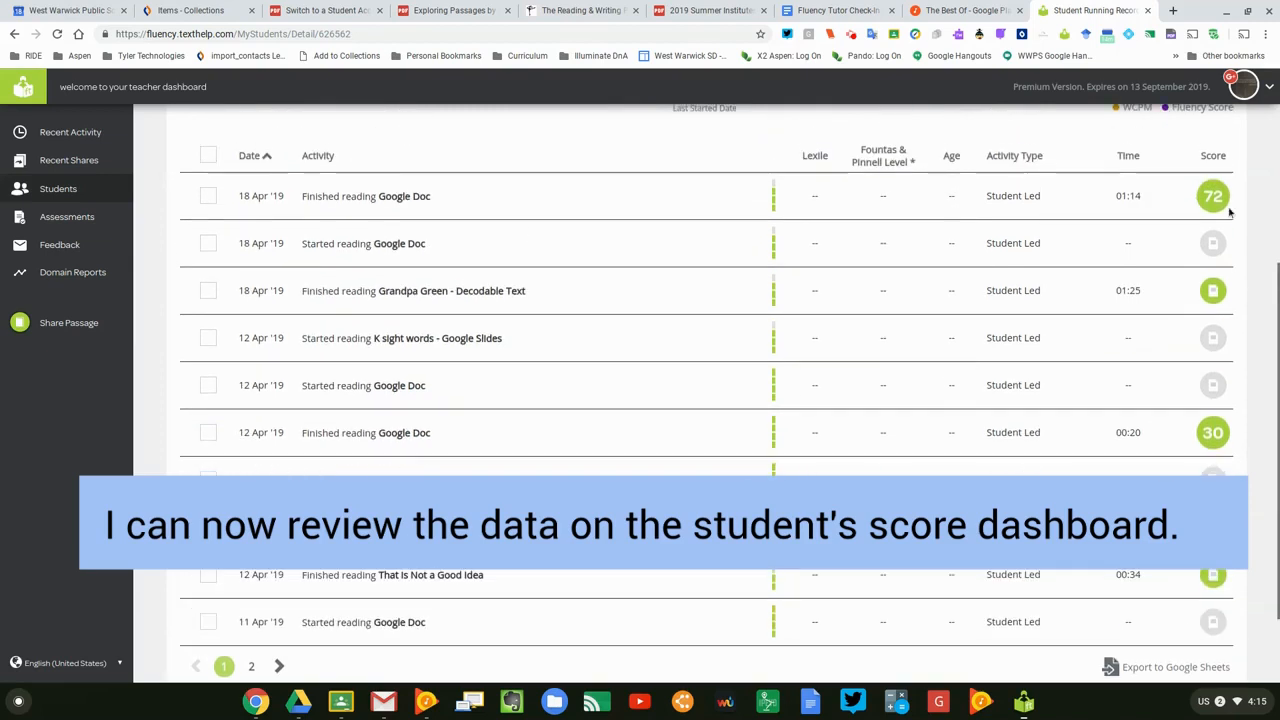
mouse_move(1215, 203)
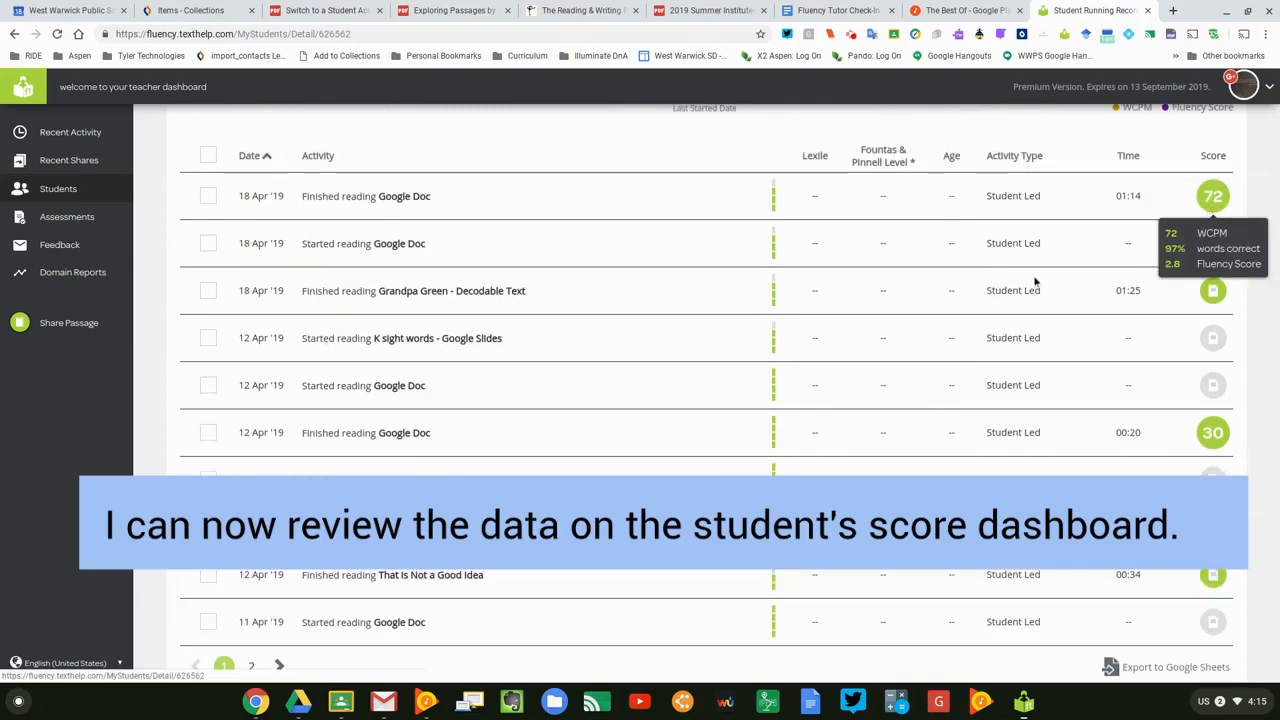
- Export the student's running record to Google Sheets and open the resulting file in Google Drive
scroll(817, 322, down, 2)
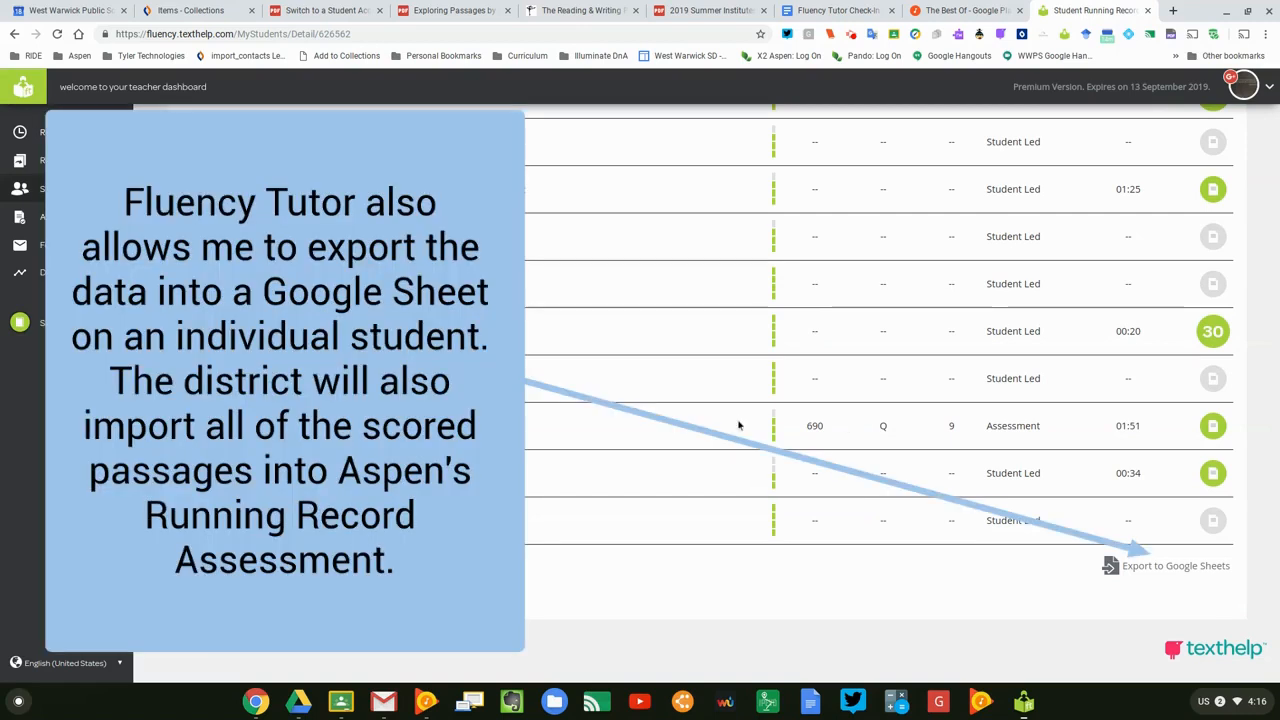
click(1144, 568)
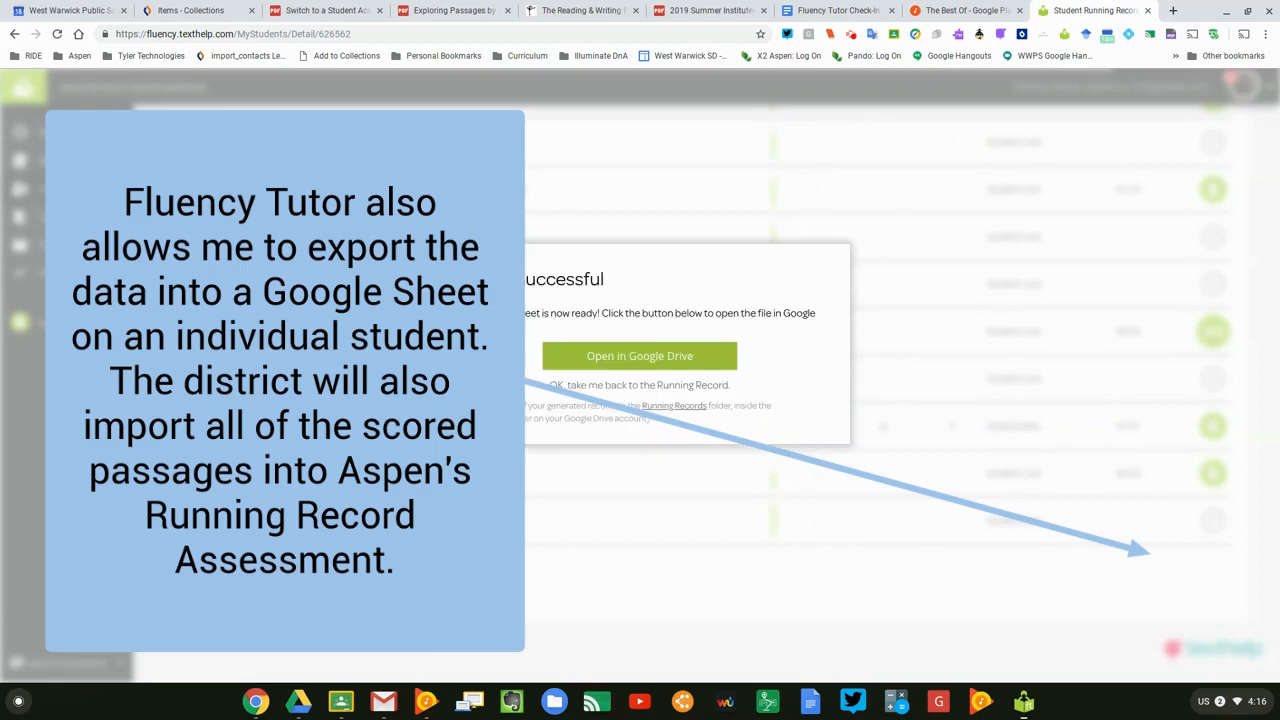
click(621, 360)
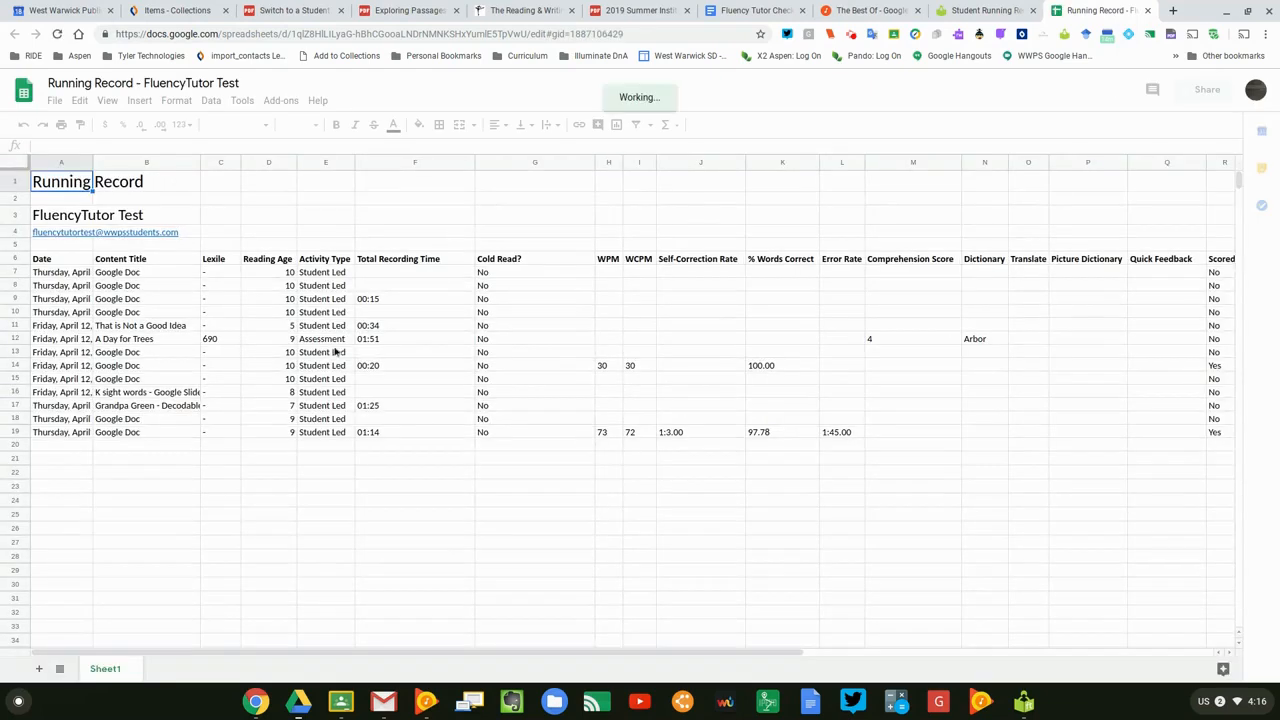
- Look over the exported running record spreadsheet and return to the student's running record page in Fluency Tutor
click(495, 652)
drag(540, 667, 460, 643)
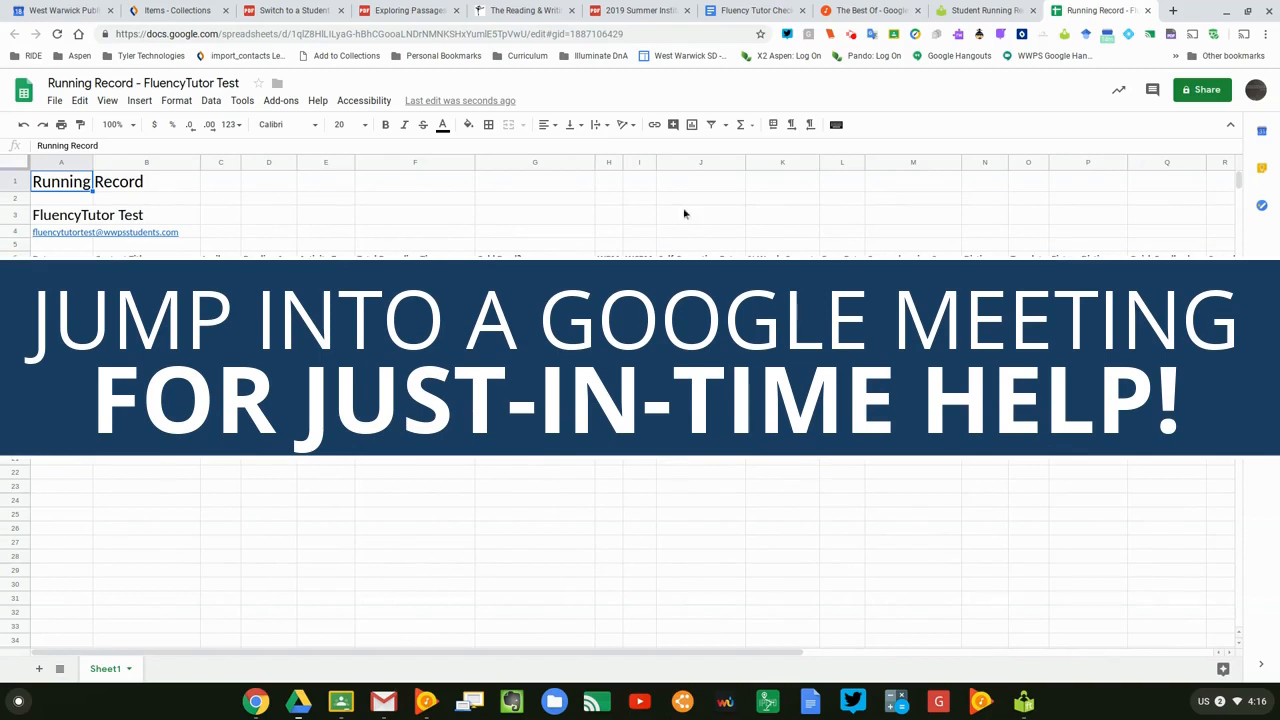
click(950, 16)
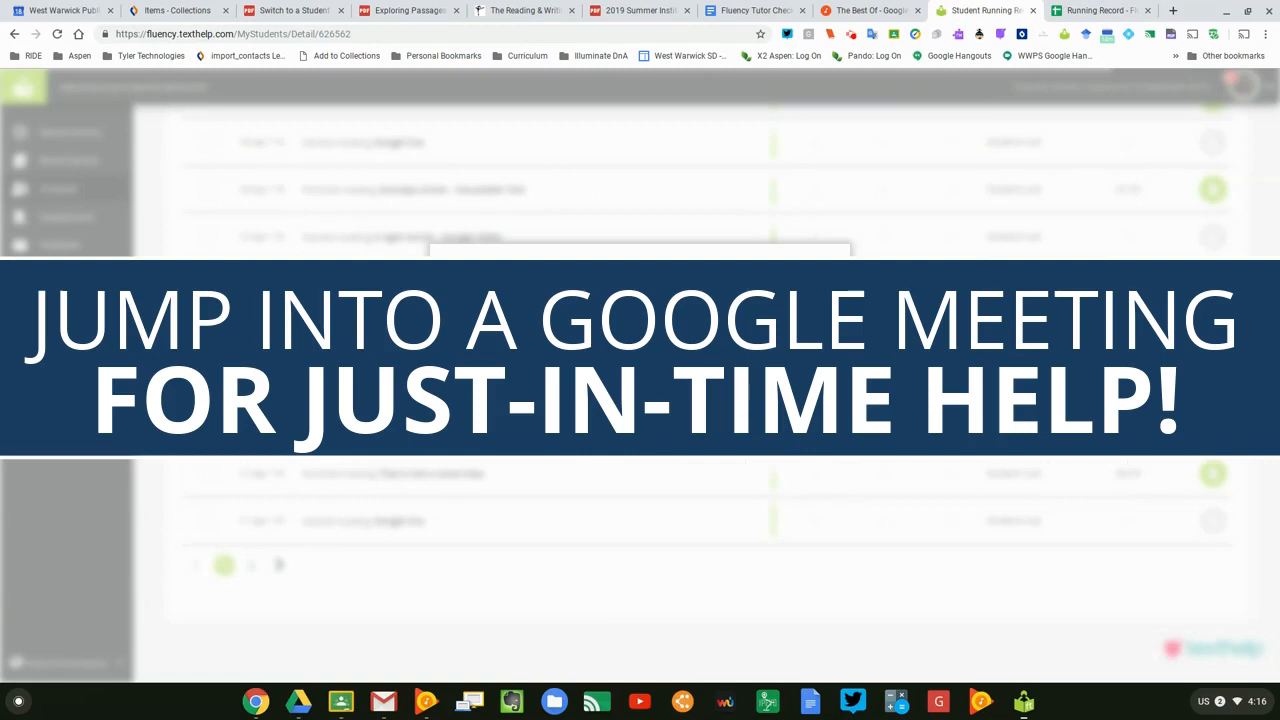